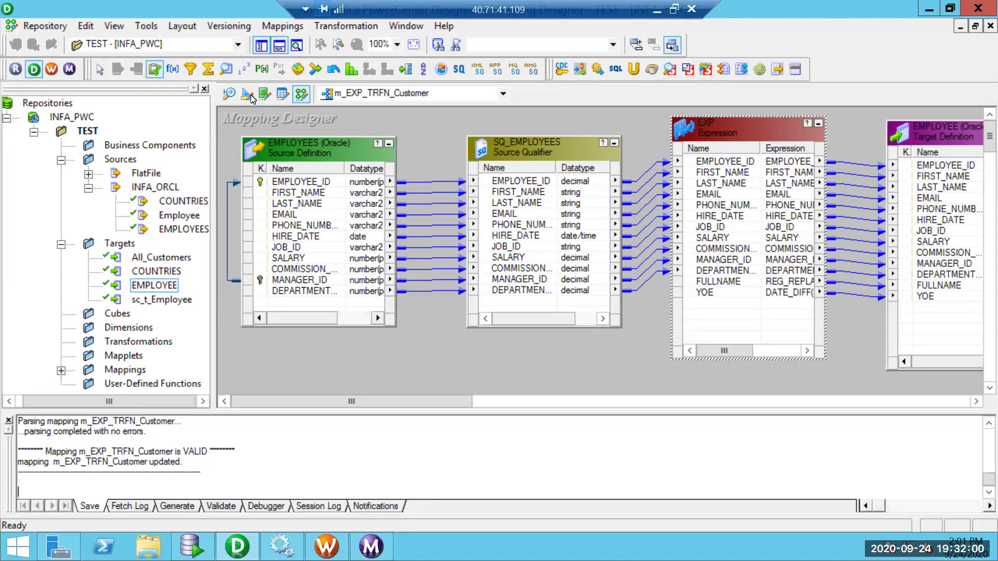
- Check the EMPLOYEE target definition's key column and table settings, and bring up the EMPLOYEES source definition for comparison
left_click(920, 178)
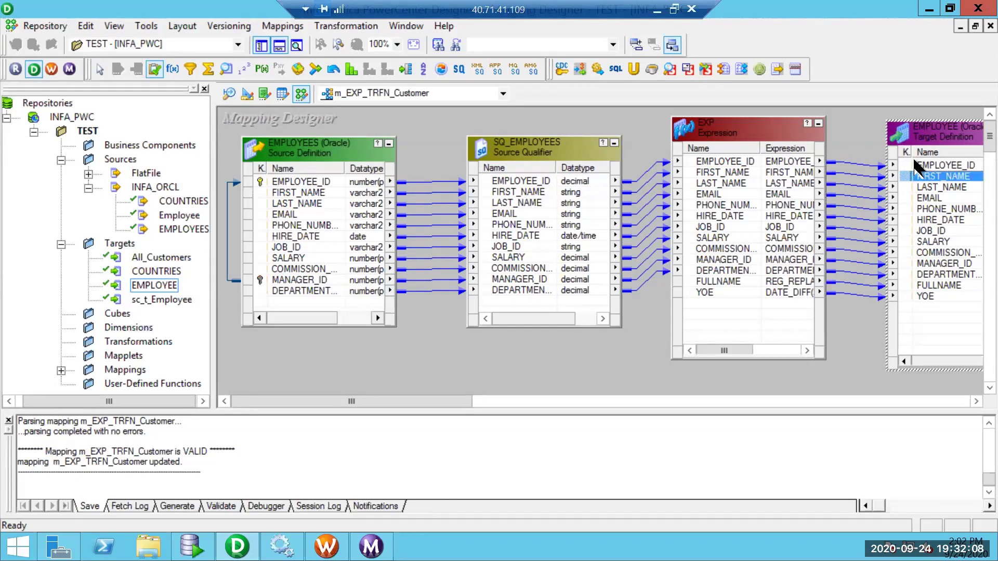
left_click(916, 164)
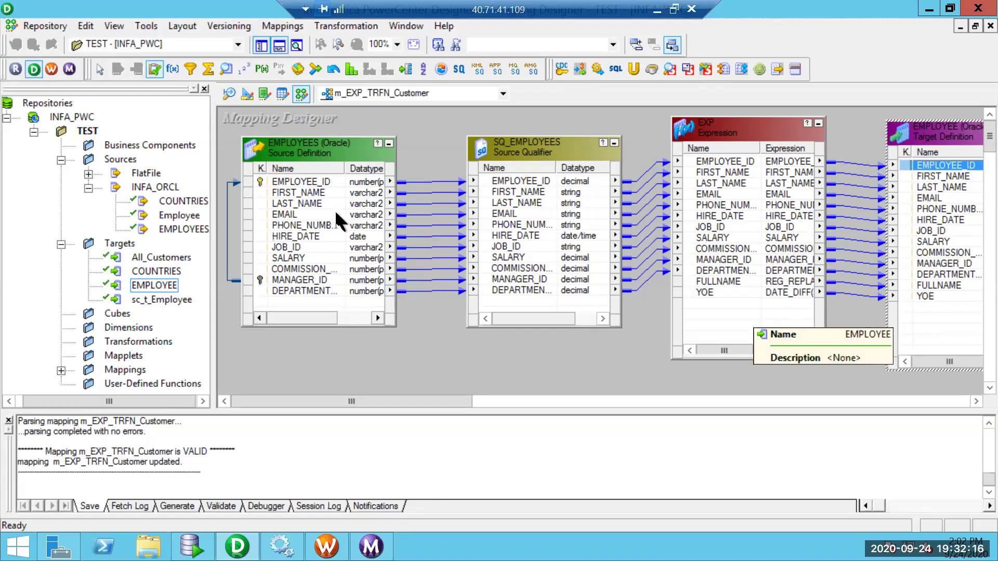
left_click(248, 94)
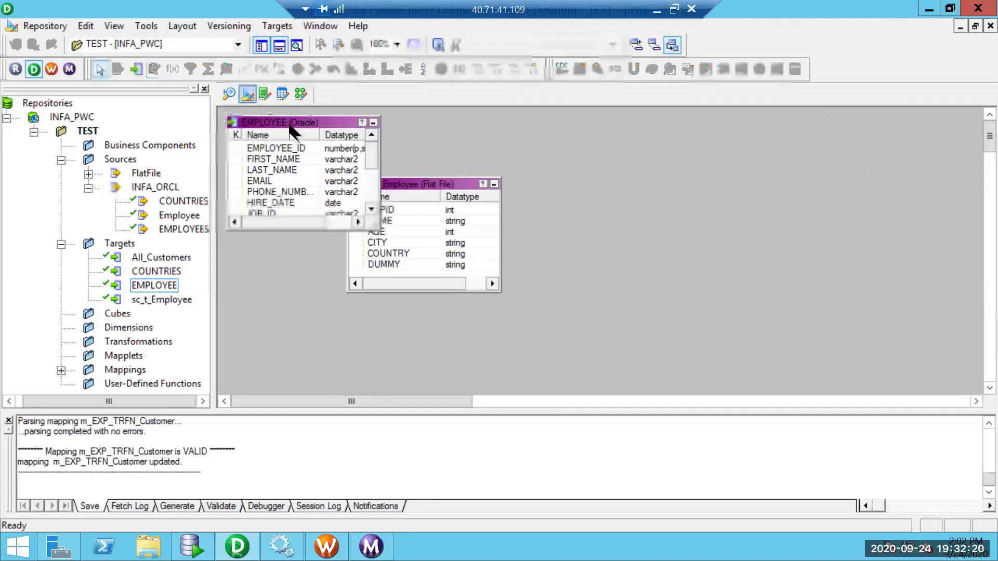
double_click(287, 125)
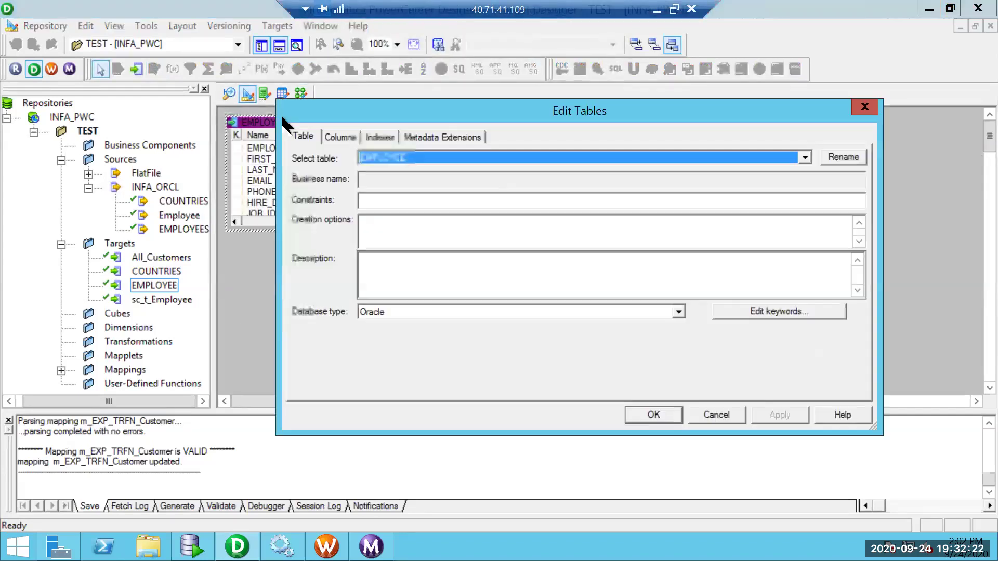
left_click(724, 413)
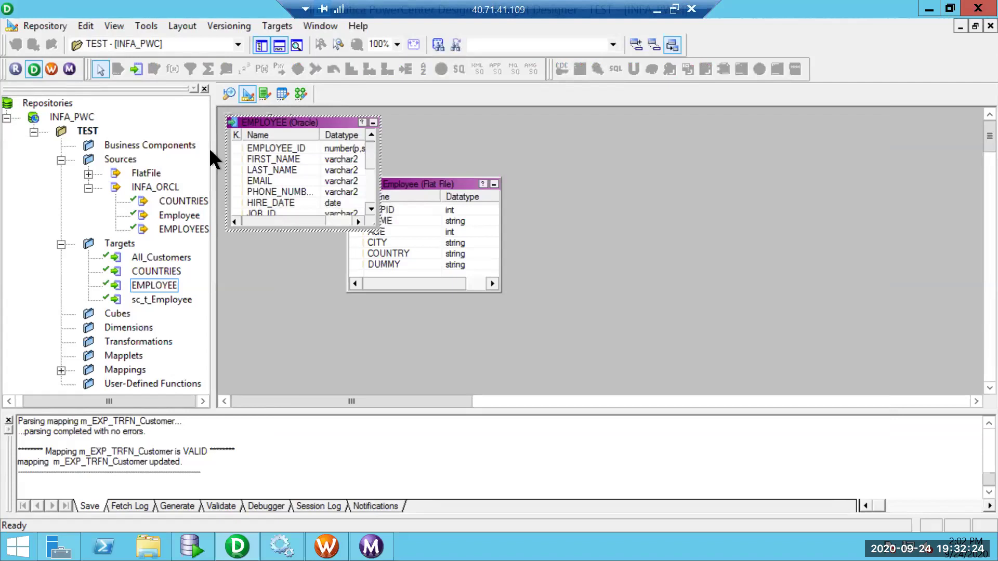
left_click(228, 95)
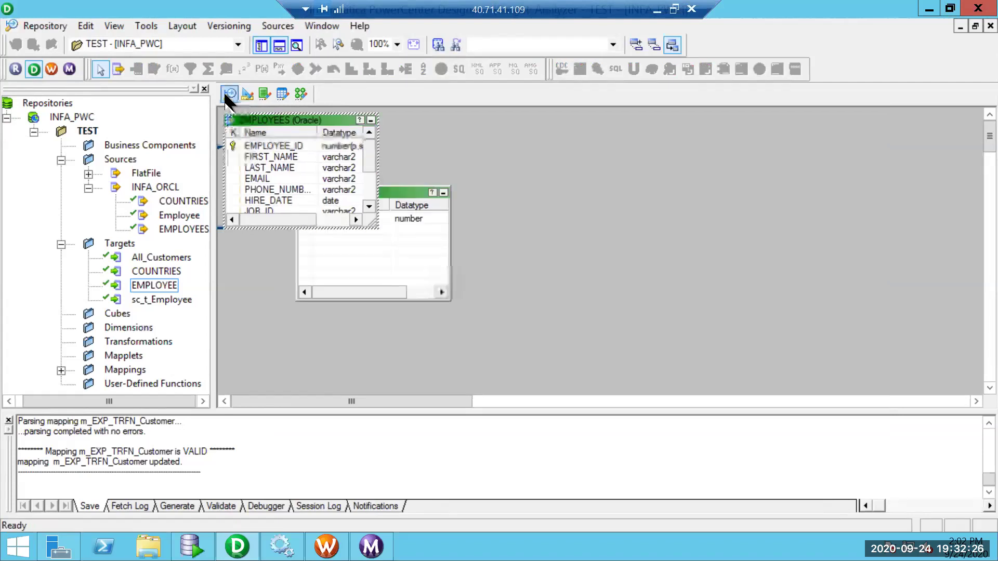
- Set EMPLOYEE_ID in the EMPLOYEE target definition to Not Null with key type PRIMARY KEY, and save the repository
left_click(244, 95)
left_click(275, 149)
double_click(275, 148)
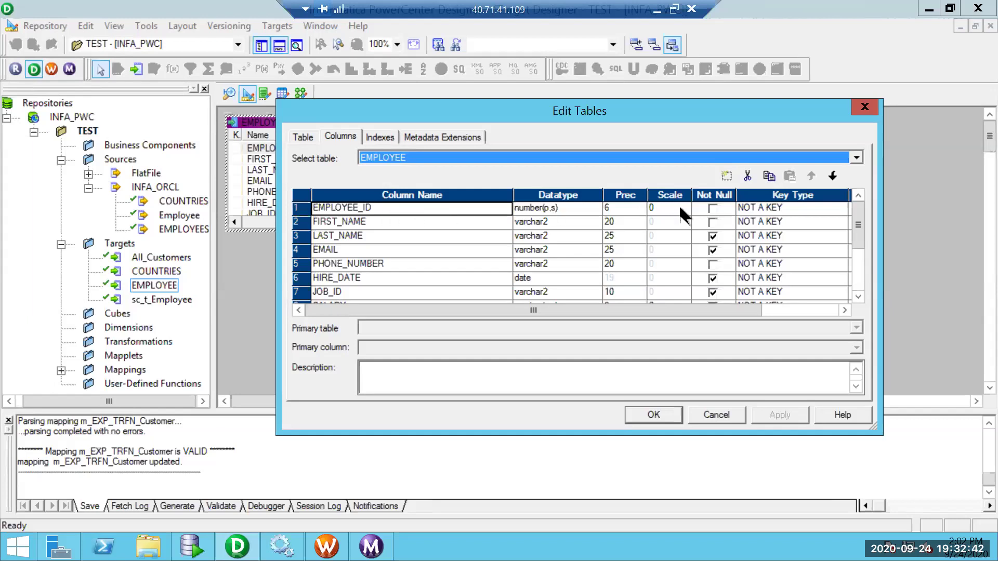
left_click(712, 208)
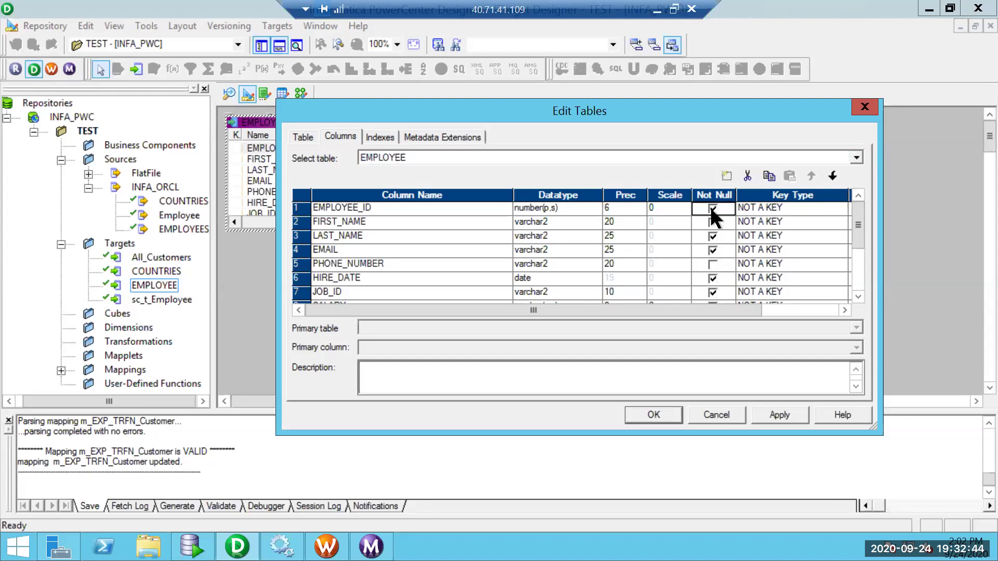
left_click(788, 210)
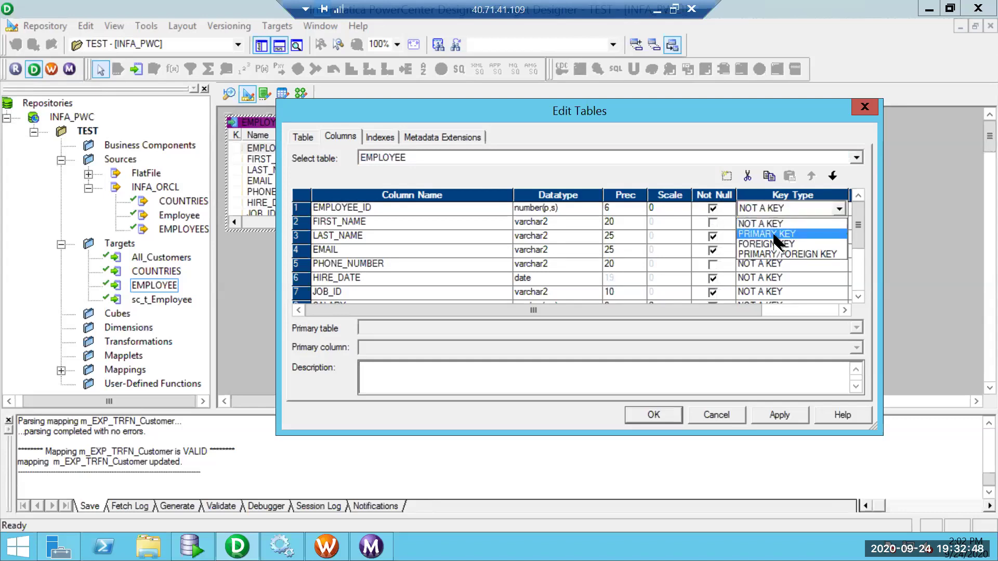
left_click(775, 235)
left_click(769, 409)
left_click(657, 414)
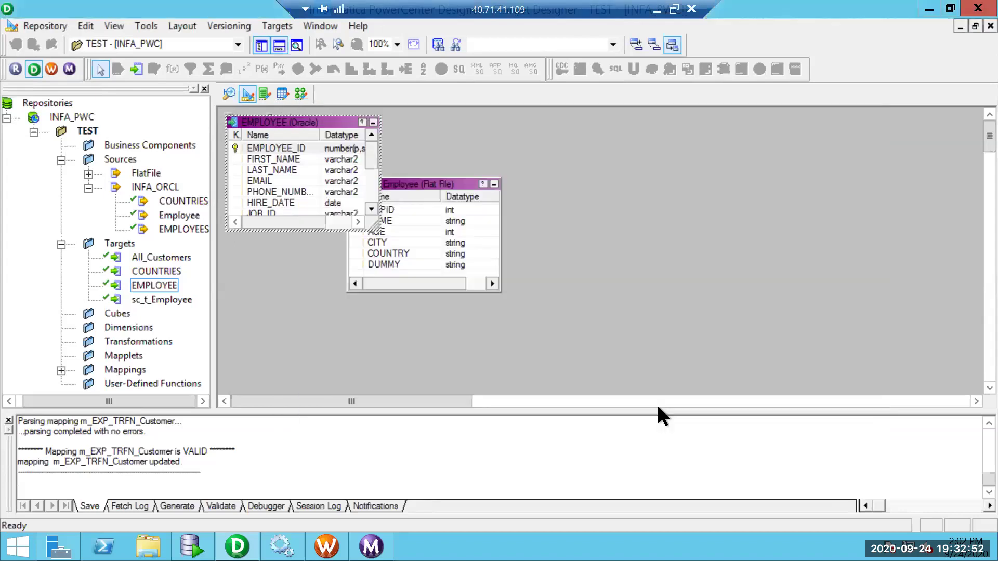
key("ctrl+s")
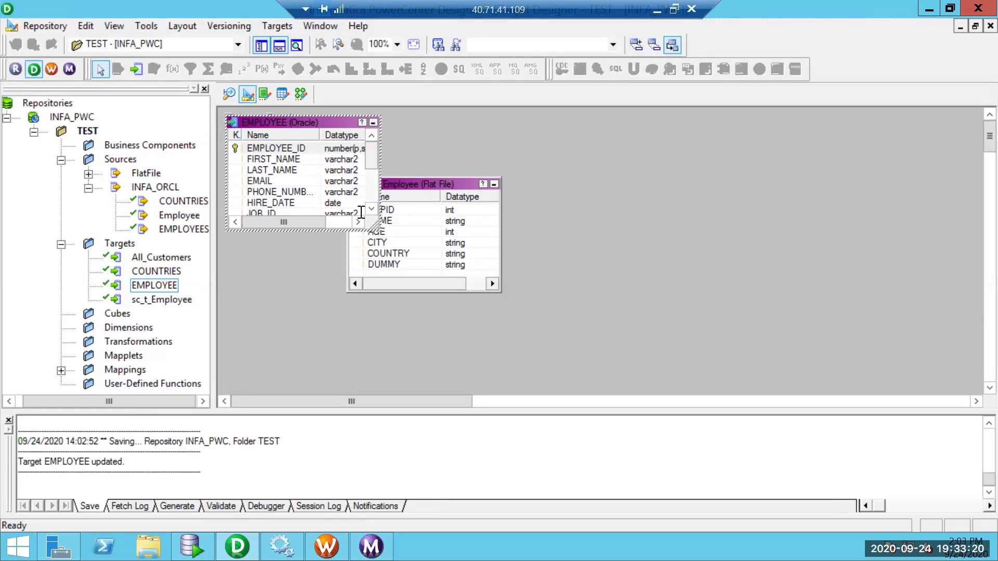
- Review the m_EXP_TRFN_Customer mapping, and switch to Oracle SQL Developer to view the EMPLOYEES table's data
left_click(300, 92)
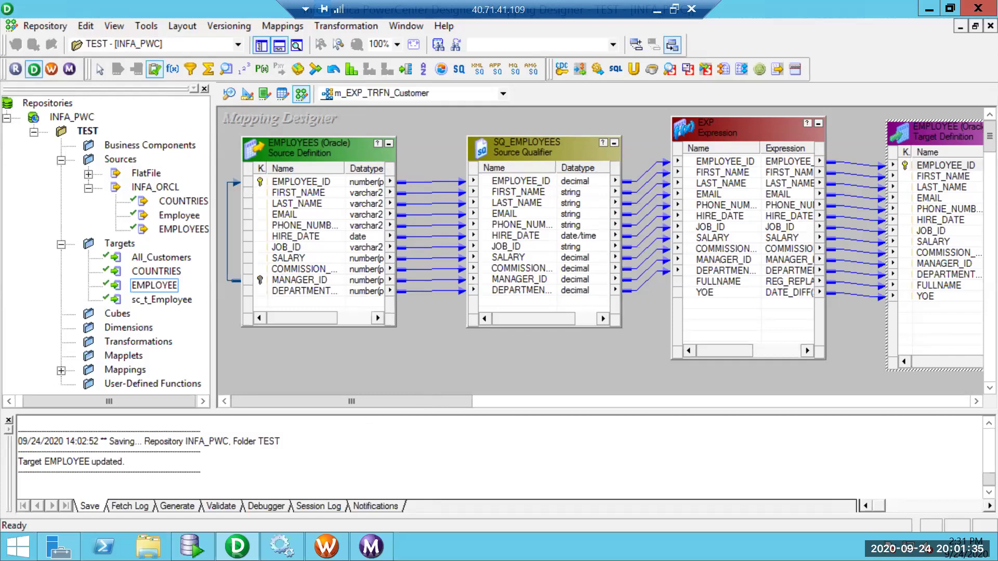
left_click(193, 548)
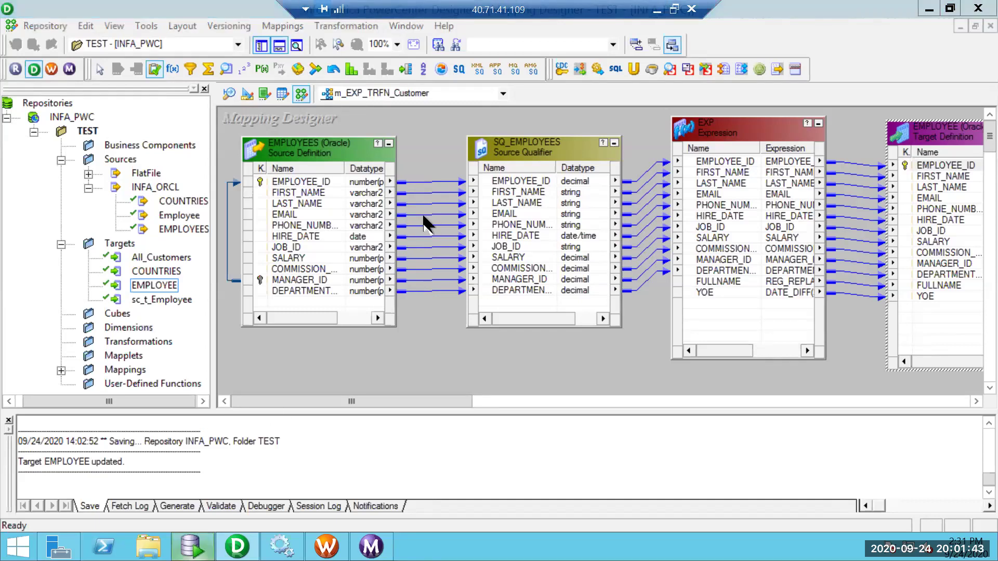
key("alt+Tab")
left_click(397, 214)
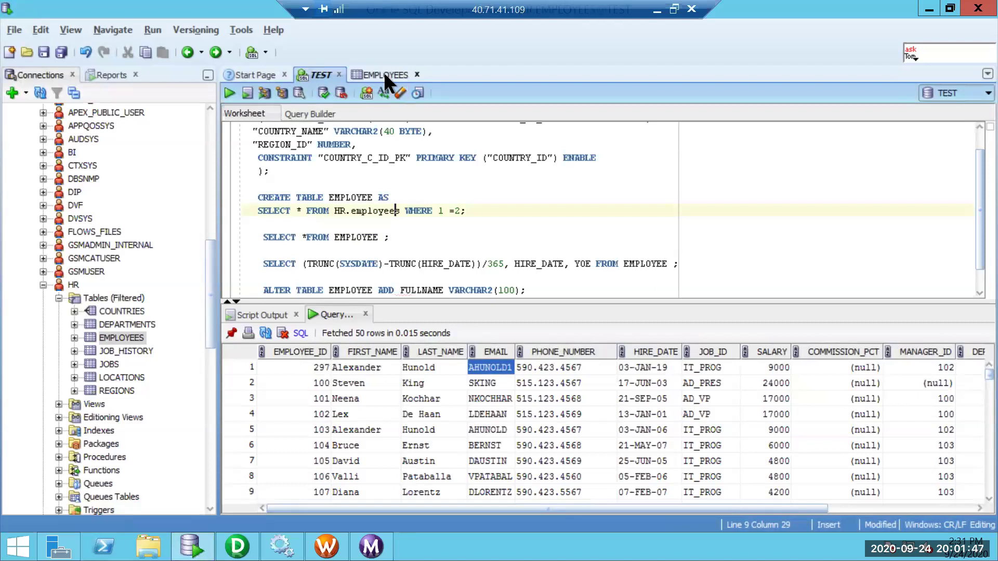
left_click(384, 74)
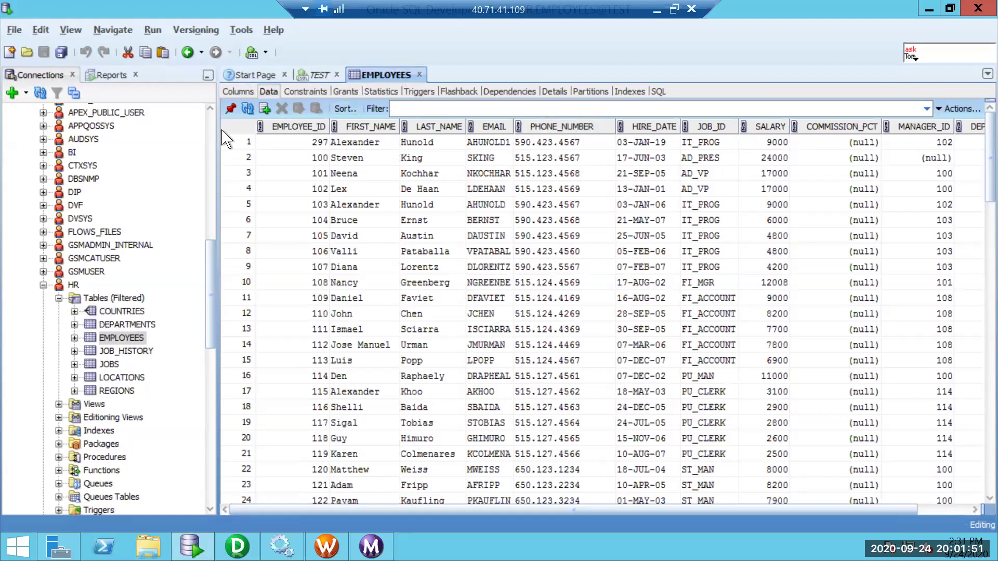
- Open the EMPLOYEE table under the TEST connection and examine its constraints
left_click(208, 121)
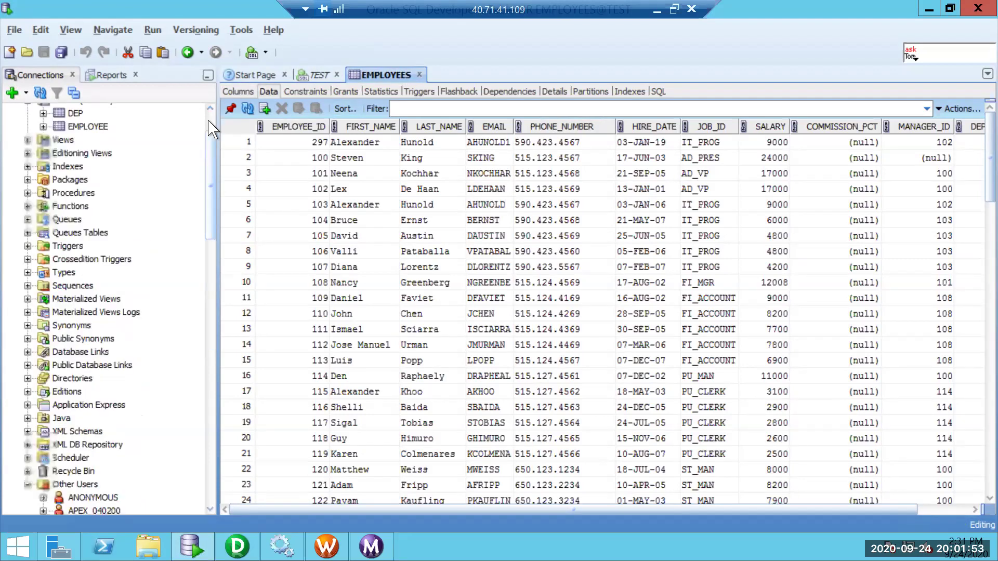
left_click(208, 121)
left_click(73, 193)
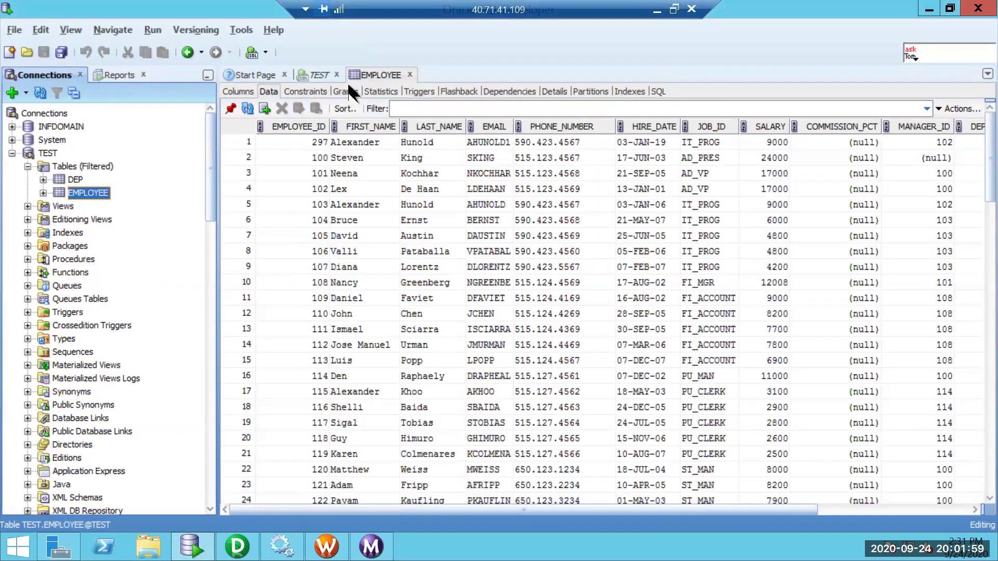
left_click(305, 91)
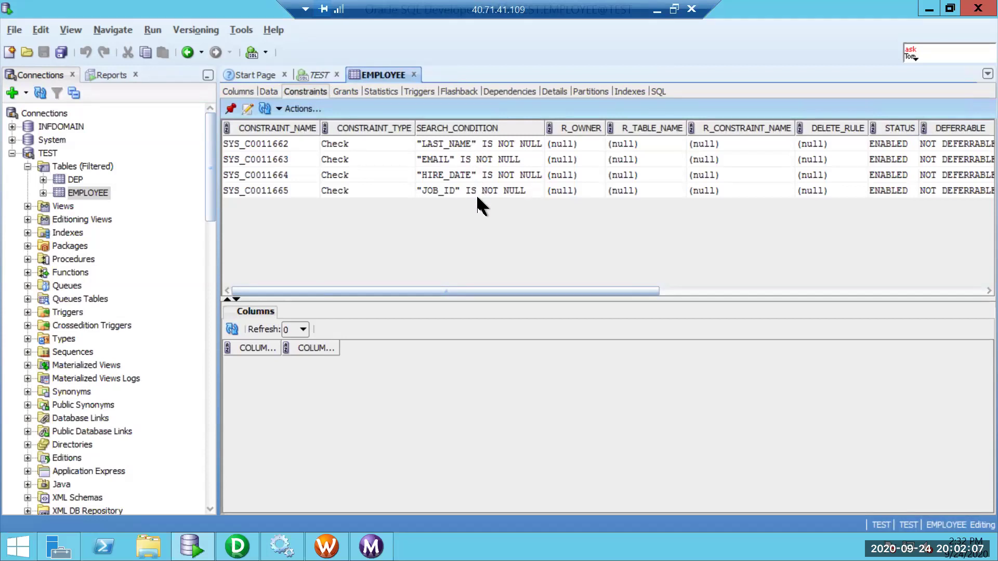
- Inspect the primary key settings of the EMPLOYEE database table, and leave the table editor without changes
left_click(247, 109)
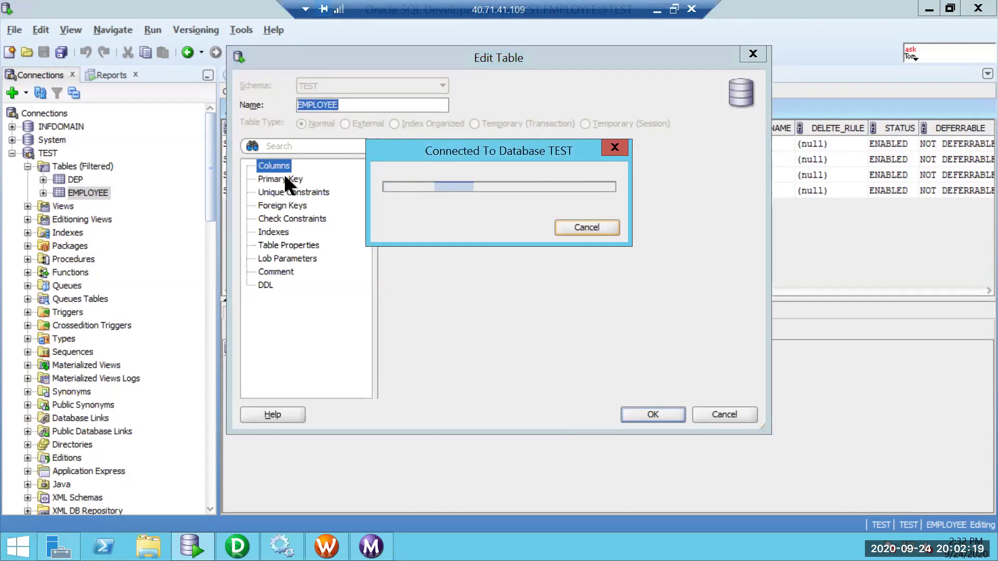
left_click(284, 178)
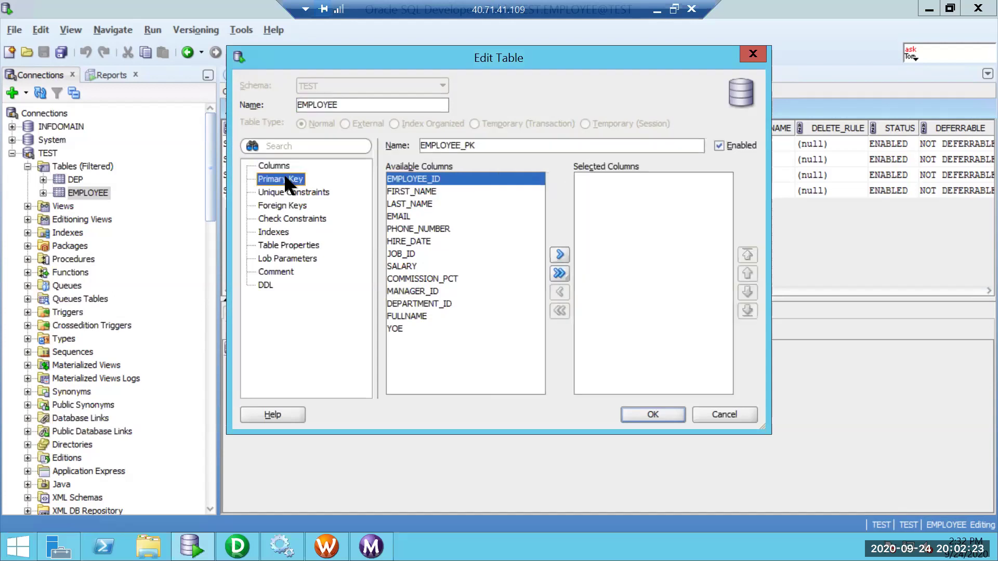
left_click(705, 415)
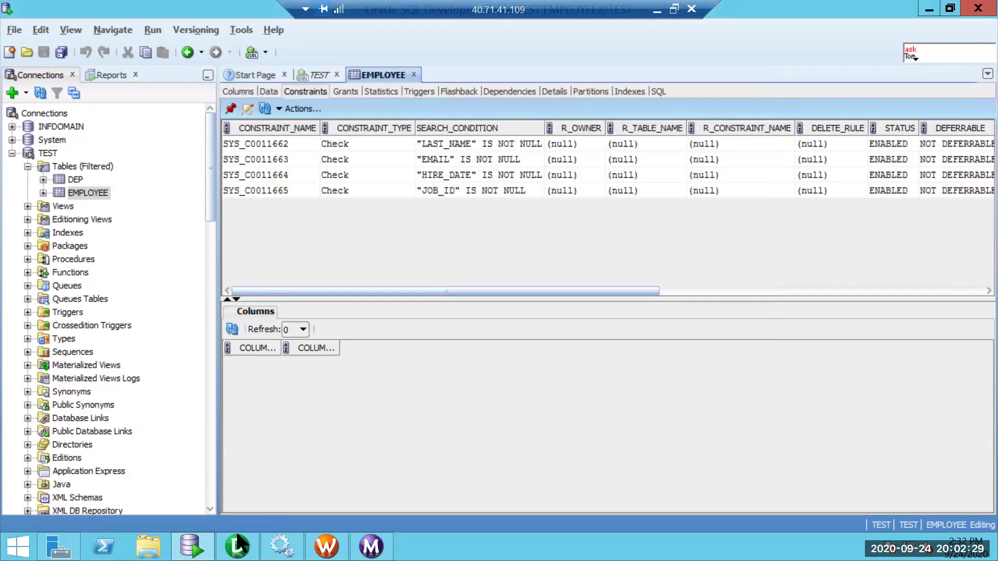
- Switch to PowerCenter Designer and look at the EMPLOYEE target's properties within the m_EXP_TRFN_Customer mapping
mouse_move(237, 546)
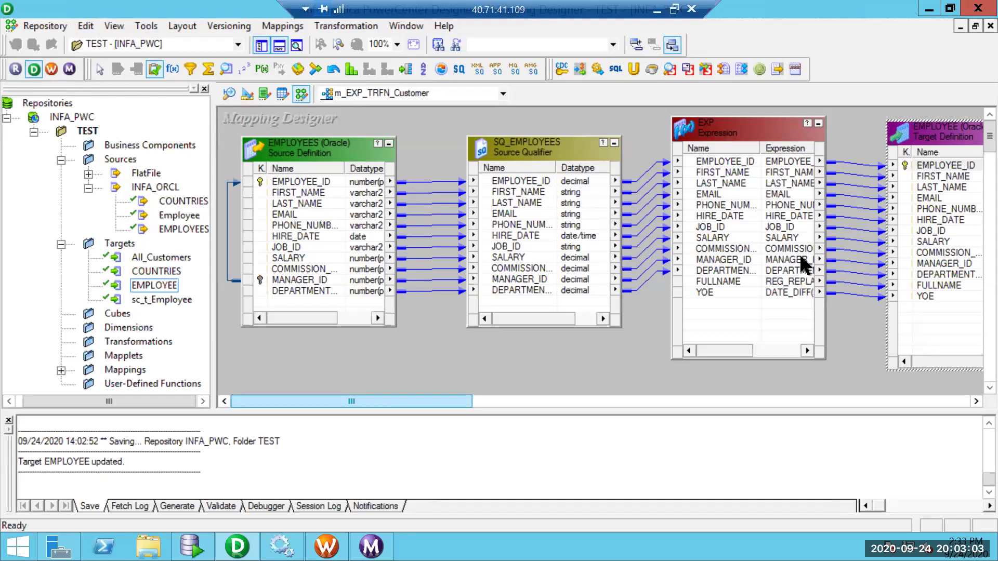
left_click(940, 165)
double_click(940, 165)
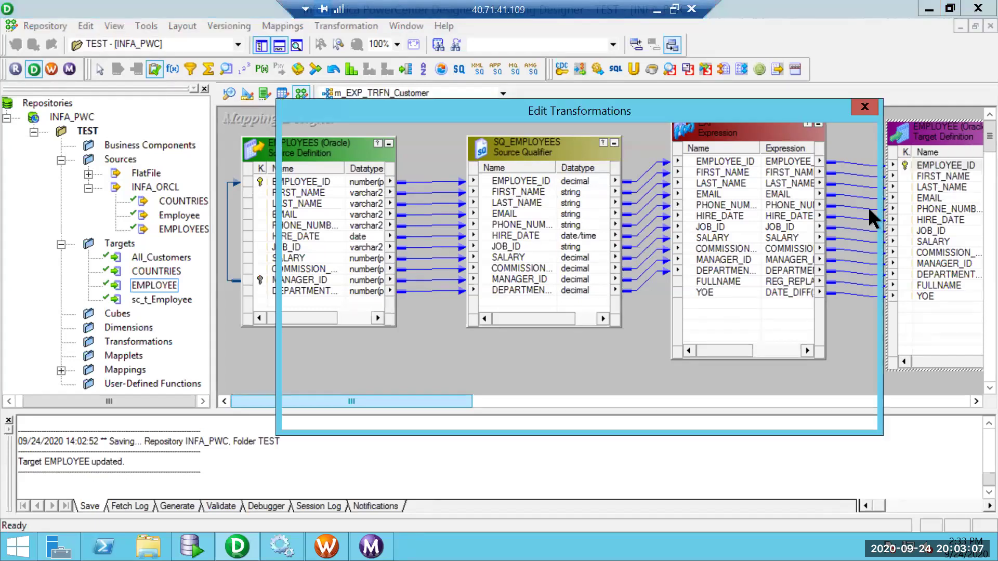
left_click(864, 107)
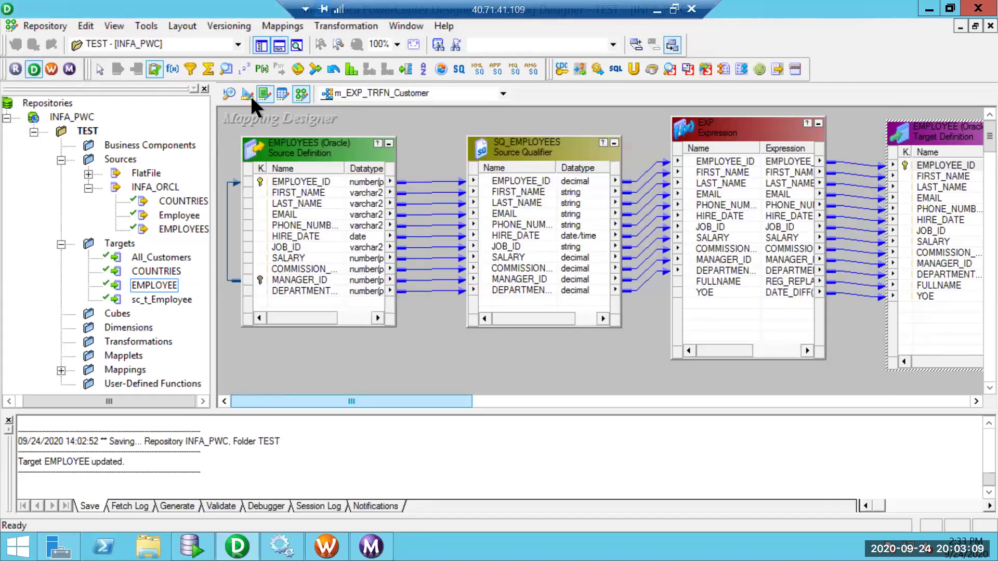
- Set EMPLOYEE_ID's key type to NOT A KEY in the EMPLOYEE target definition, save, and return to the mapping
left_click(248, 94)
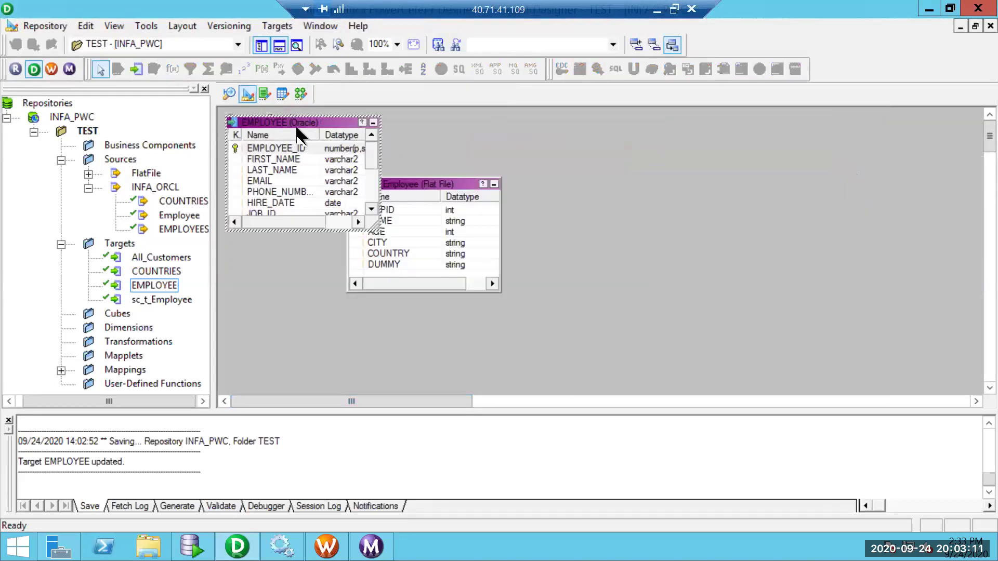
double_click(292, 121)
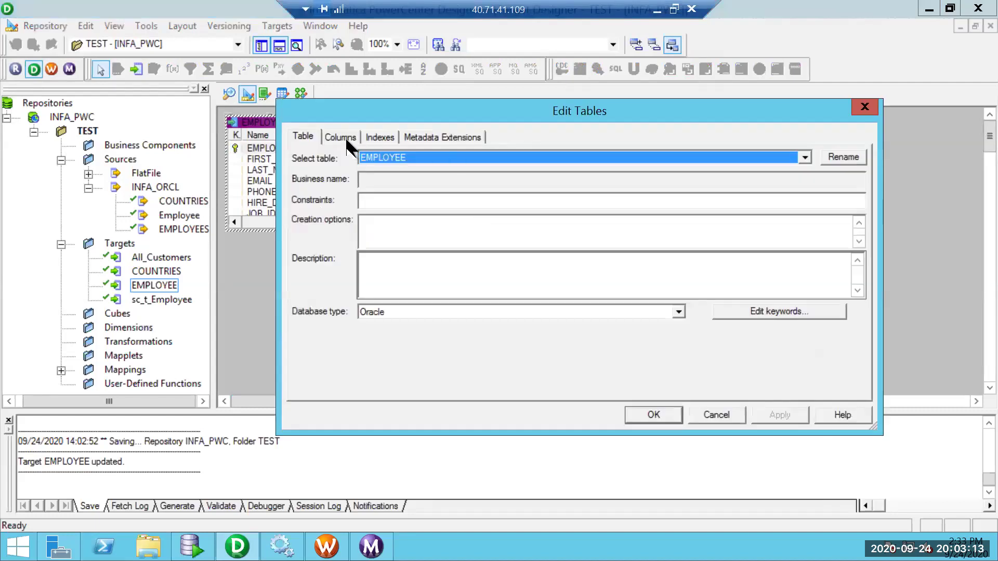
left_click(345, 139)
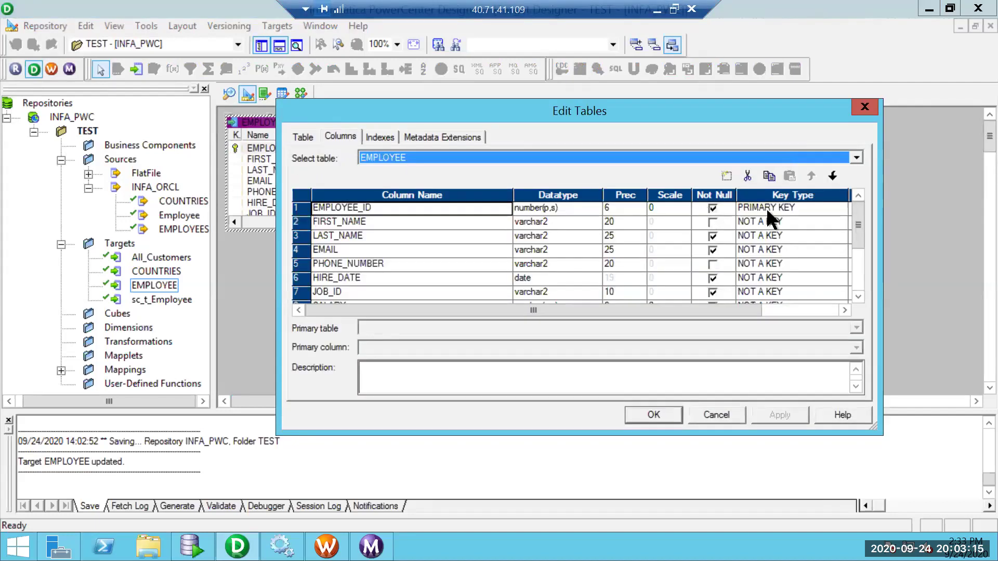
left_click(766, 213)
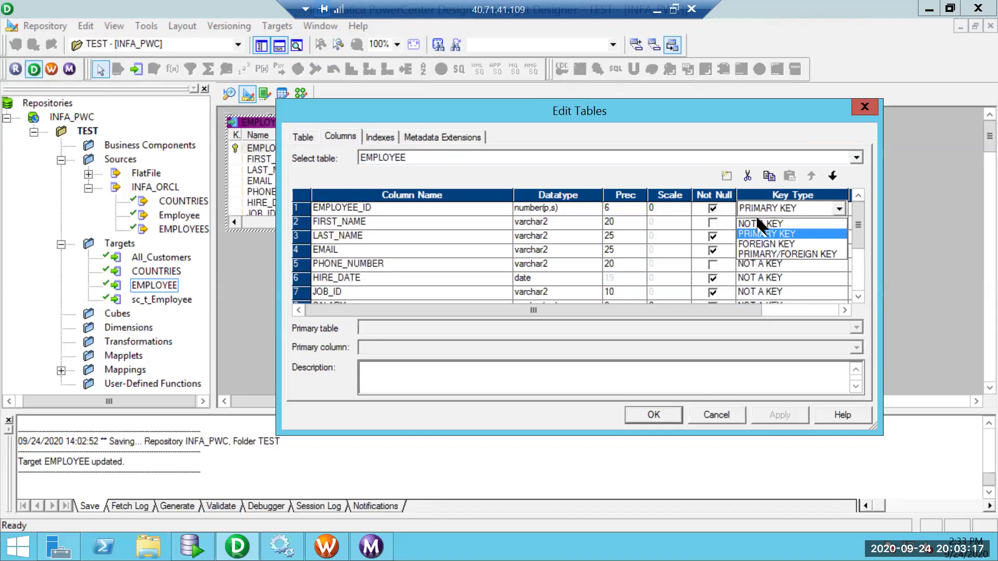
left_click(762, 225)
left_click(773, 413)
left_click(649, 415)
key("ctrl+s")
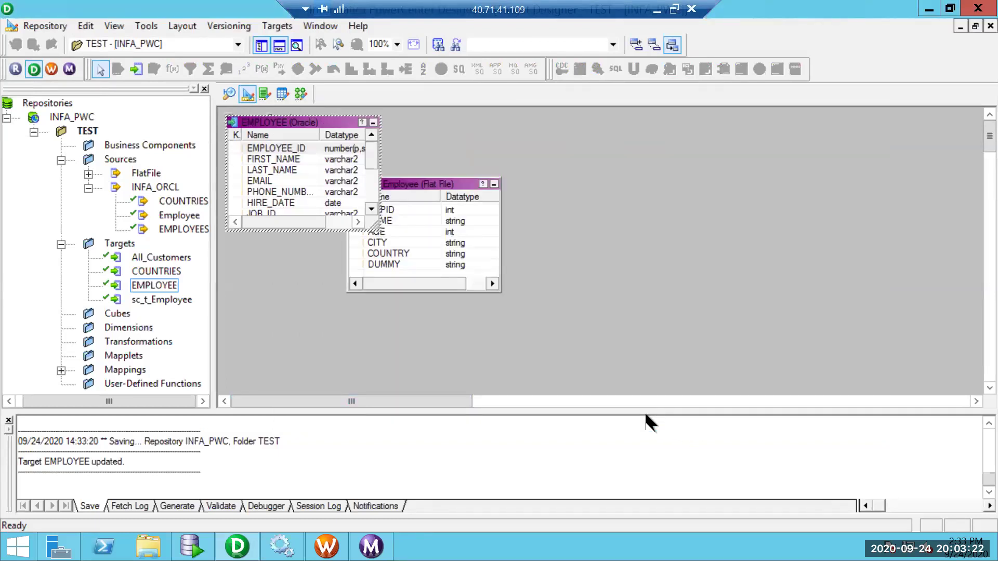
left_click(283, 94)
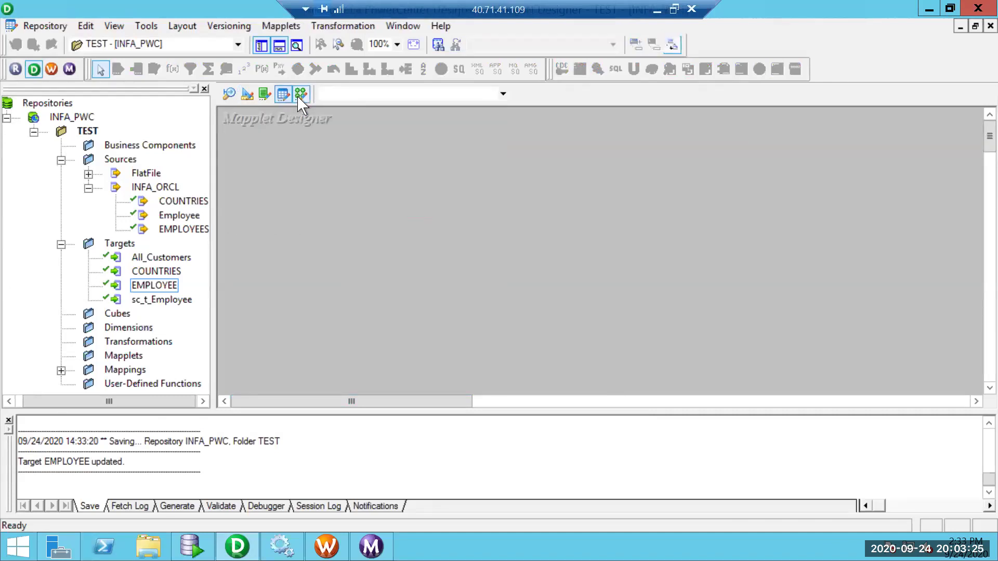
left_click(301, 94)
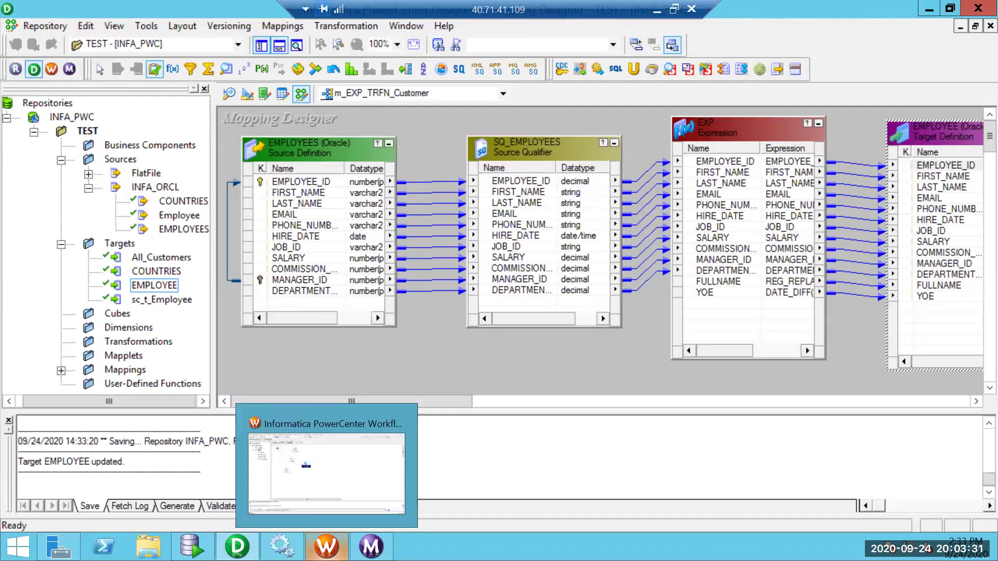
- Switch to Workflow Manager, set Treat source rows as to Update for the s_m_EXP_TRFN_Customer session, and save the workflow
left_click(326, 547)
double_click(359, 211)
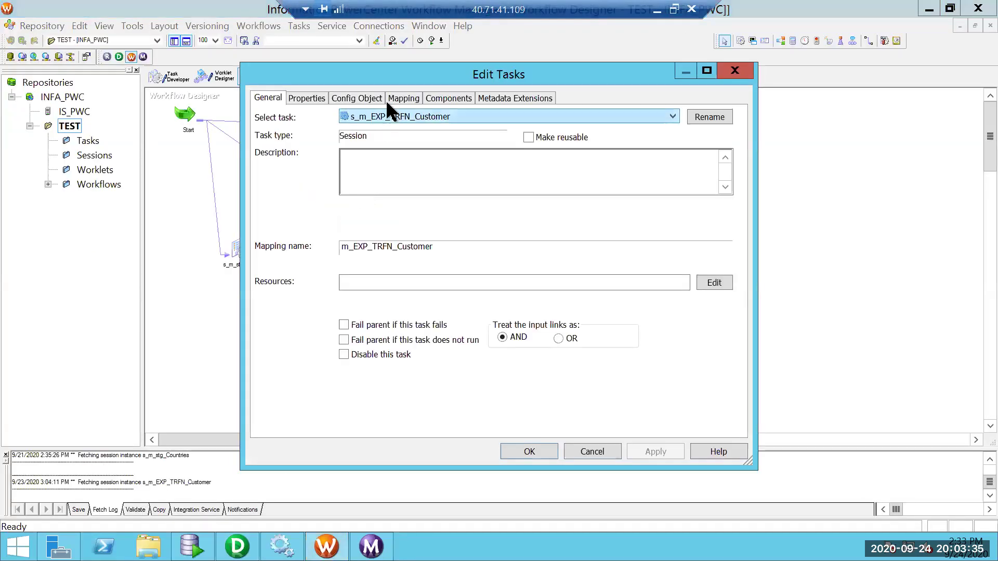
left_click(391, 98)
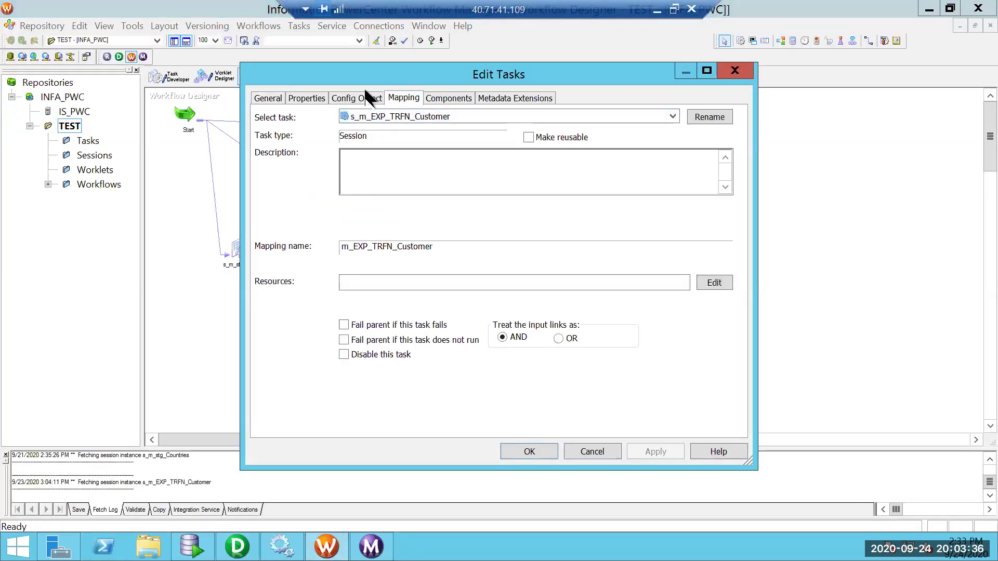
double_click(335, 75)
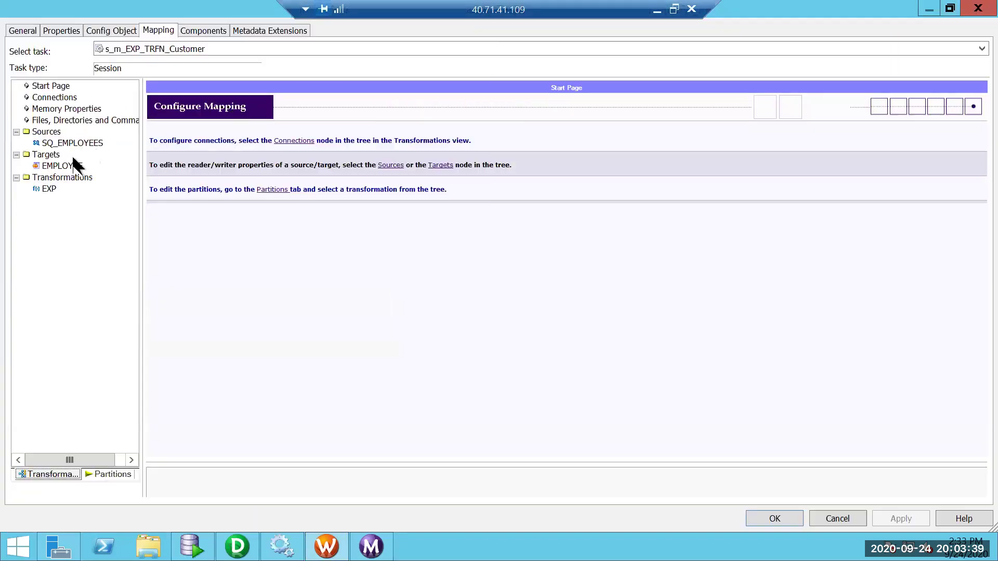
left_click(62, 31)
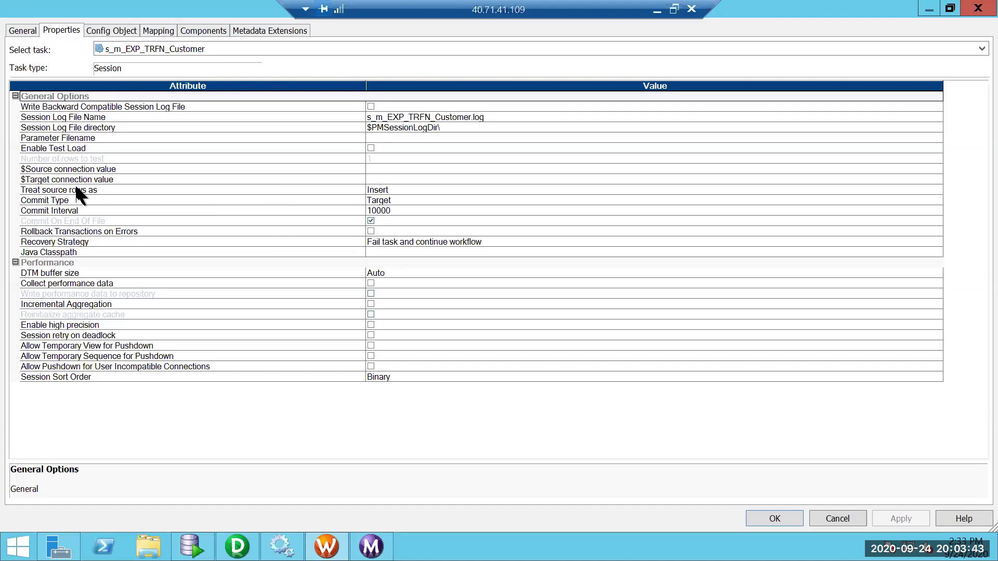
left_click(390, 190)
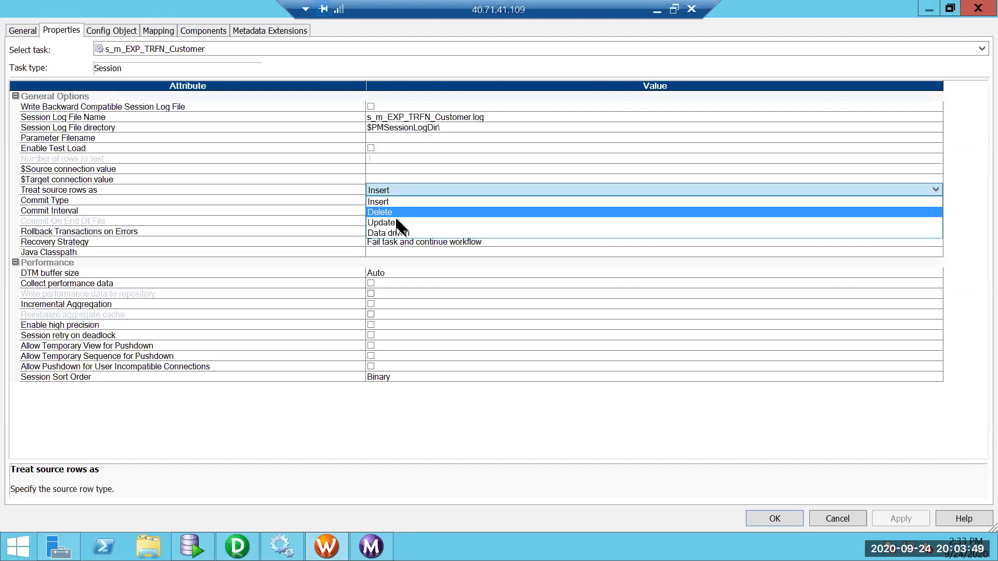
left_click(398, 223)
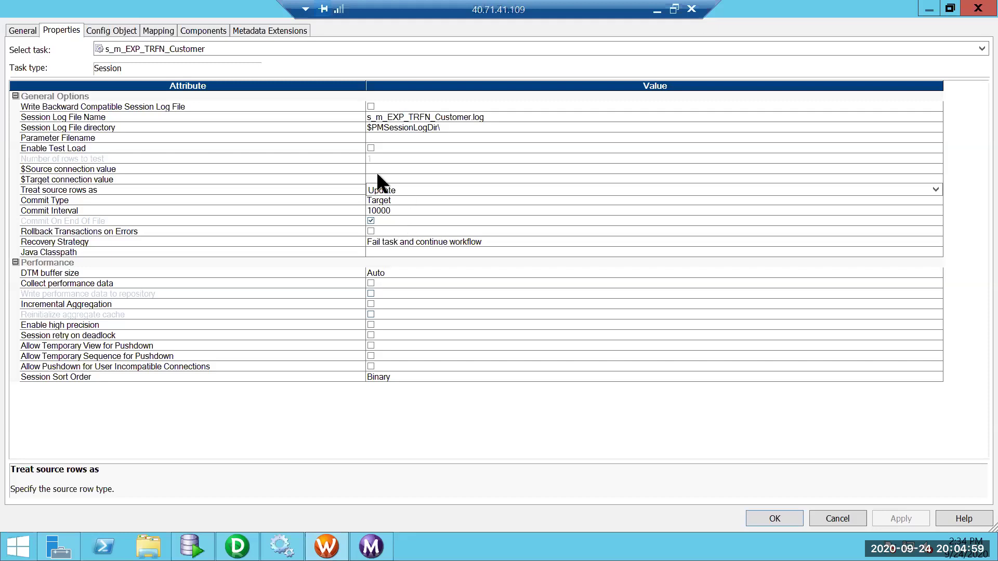
left_click(773, 519)
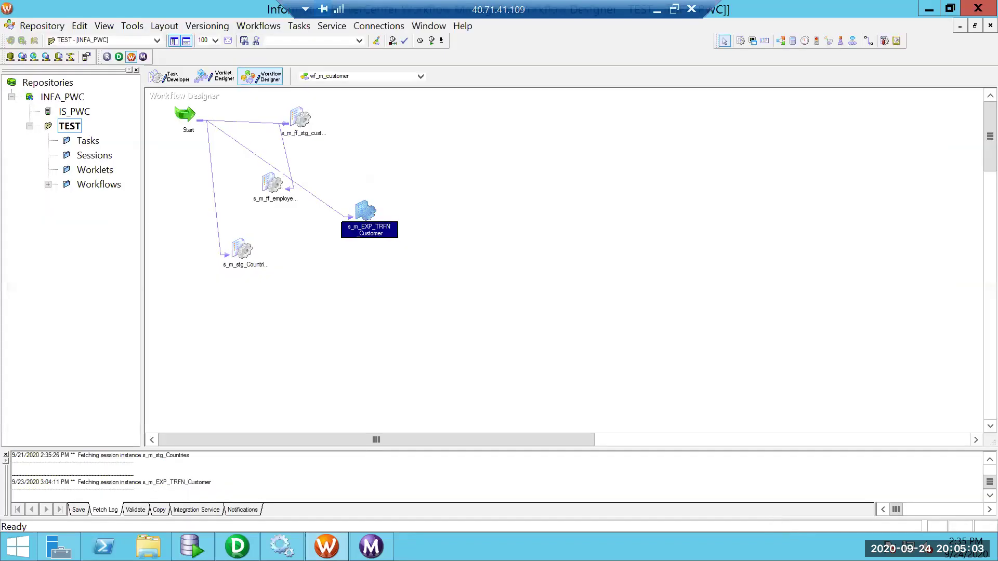
key("ctrl+s")
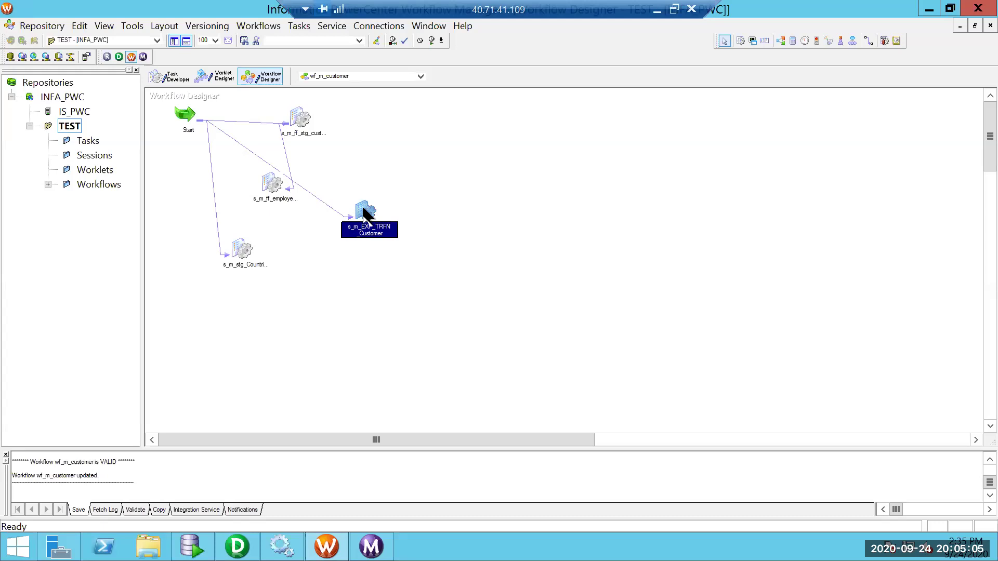
- Start the s_m_EXP_TRFN_Customer task and view its source/target statistics in Workflow Monitor
right_click(363, 207)
left_click(409, 415)
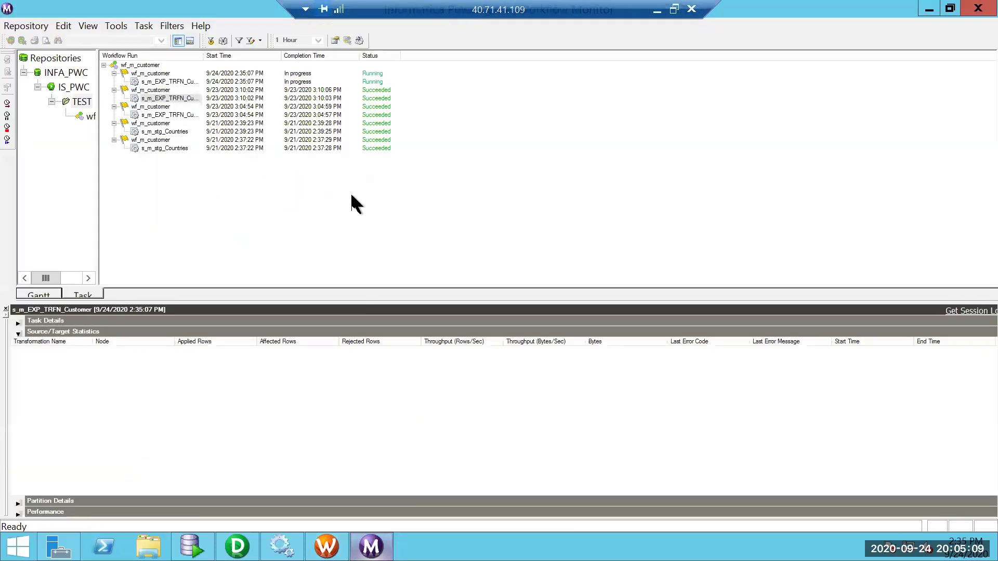
left_click(175, 82)
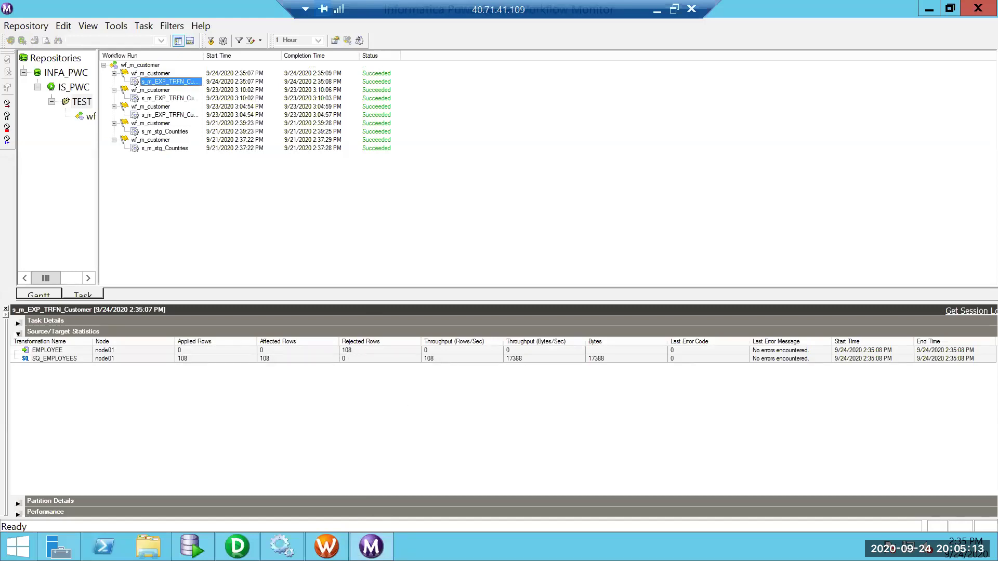
- Return to Workflow Manager and disable Truncate target table option for the EMPLOYEE target in the s_m_EXP_TRFN_Customer session
left_click(366, 540)
double_click(361, 210)
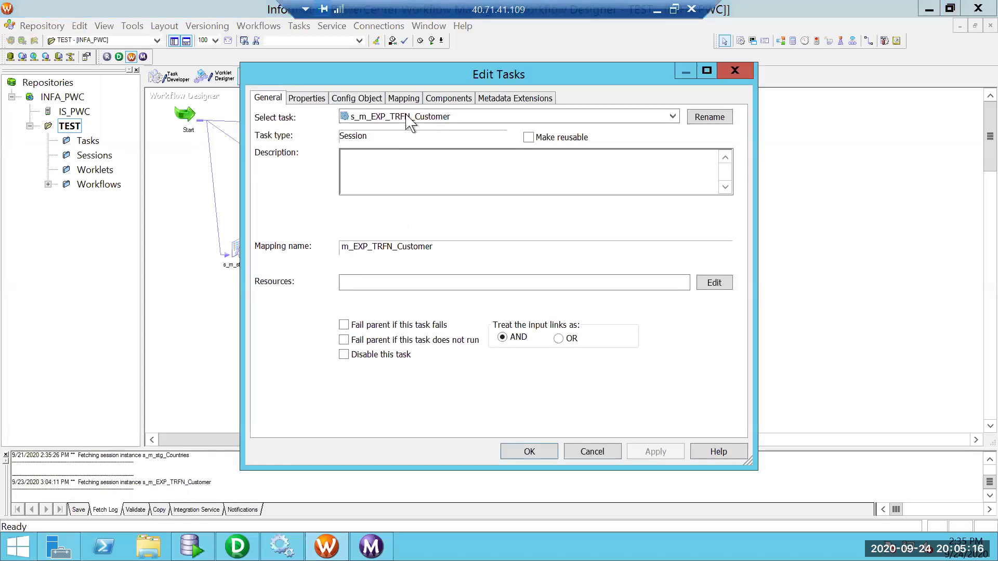
double_click(391, 82)
left_click(159, 31)
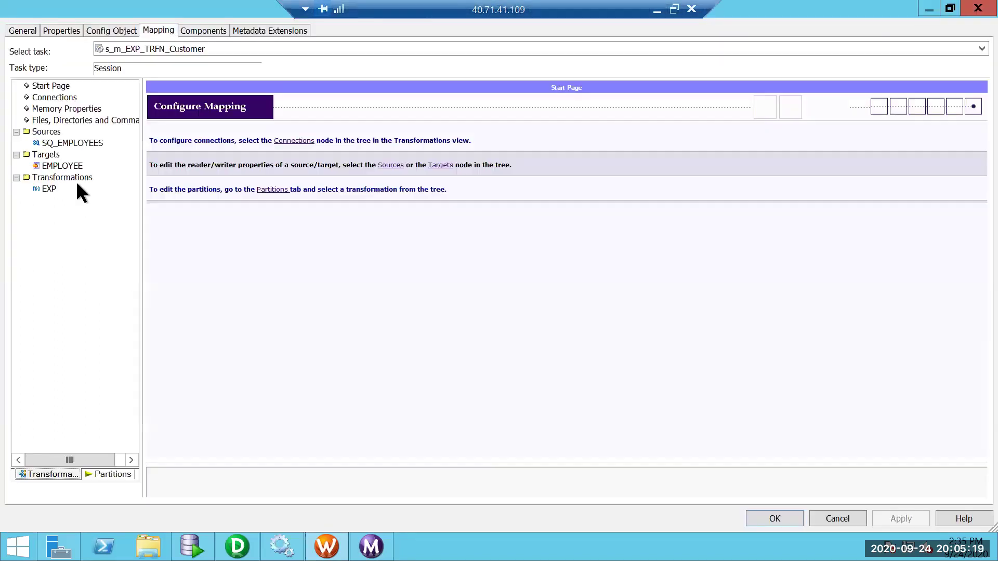
left_click(46, 33)
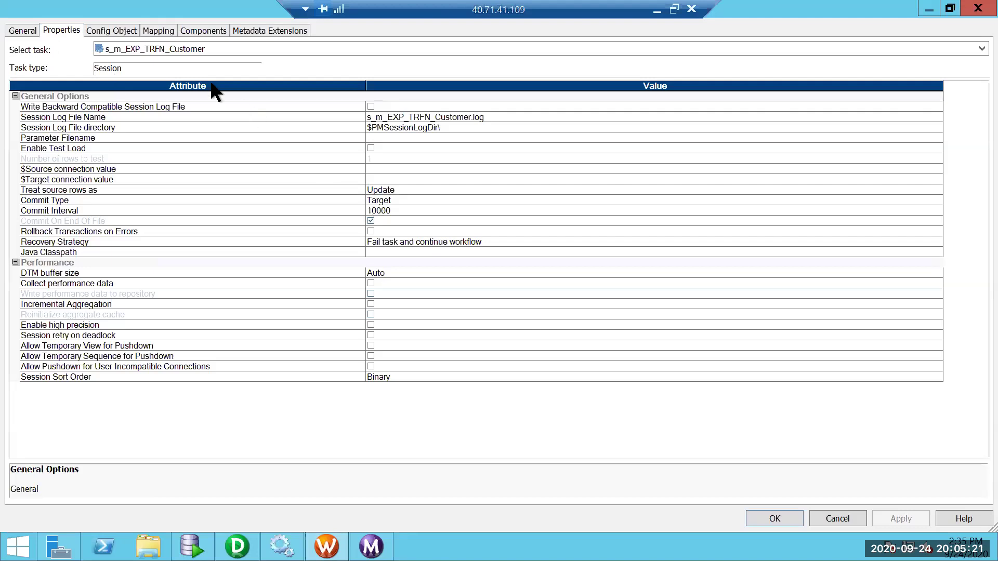
left_click(165, 32)
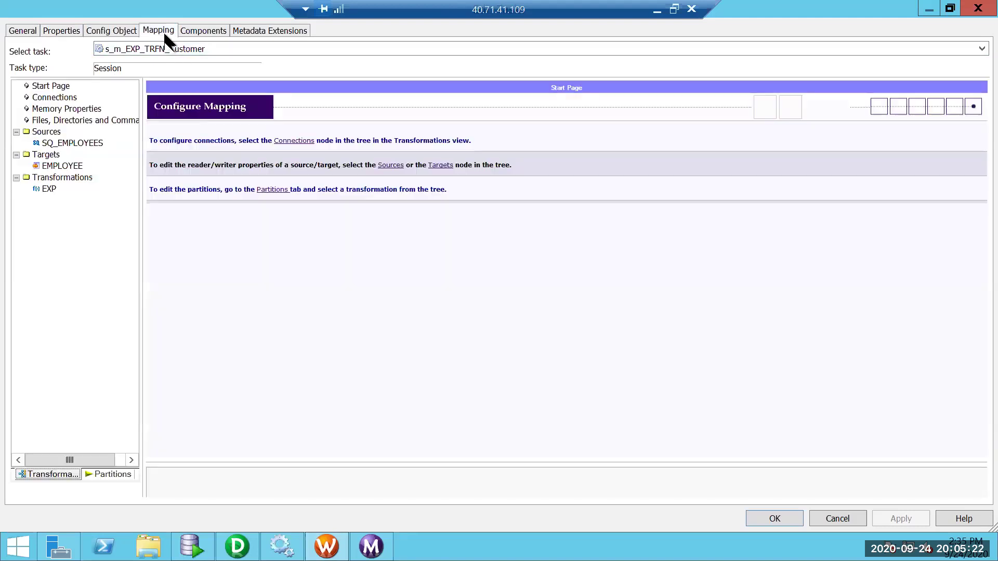
left_click(68, 164)
left_click(153, 102)
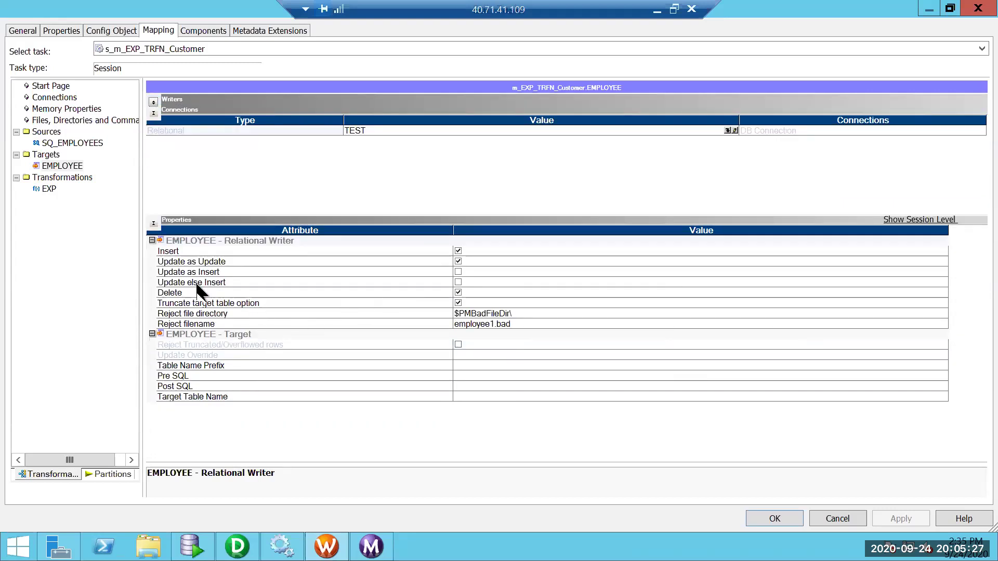
left_click(445, 262)
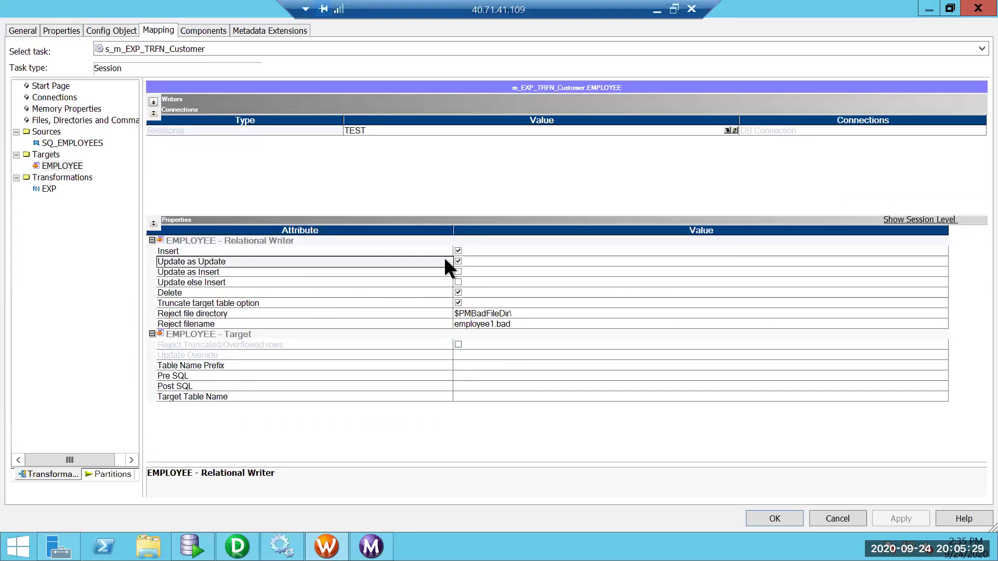
left_click(455, 262)
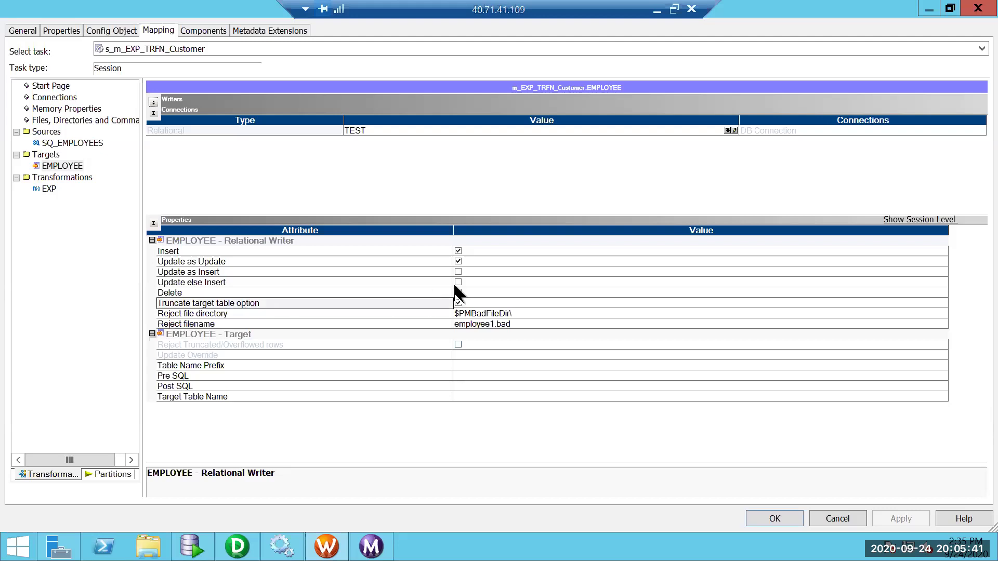
left_click(457, 292)
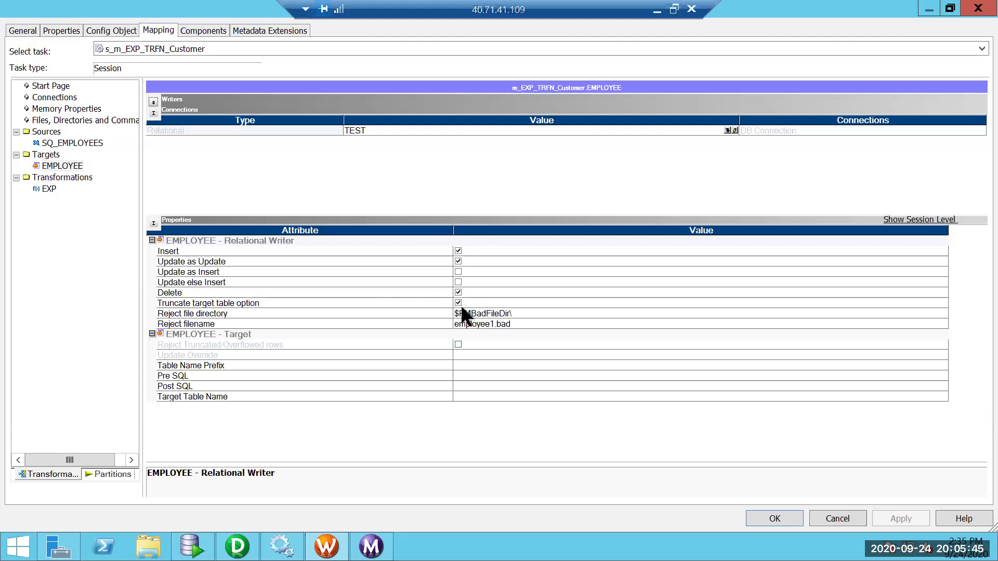
left_click(457, 303)
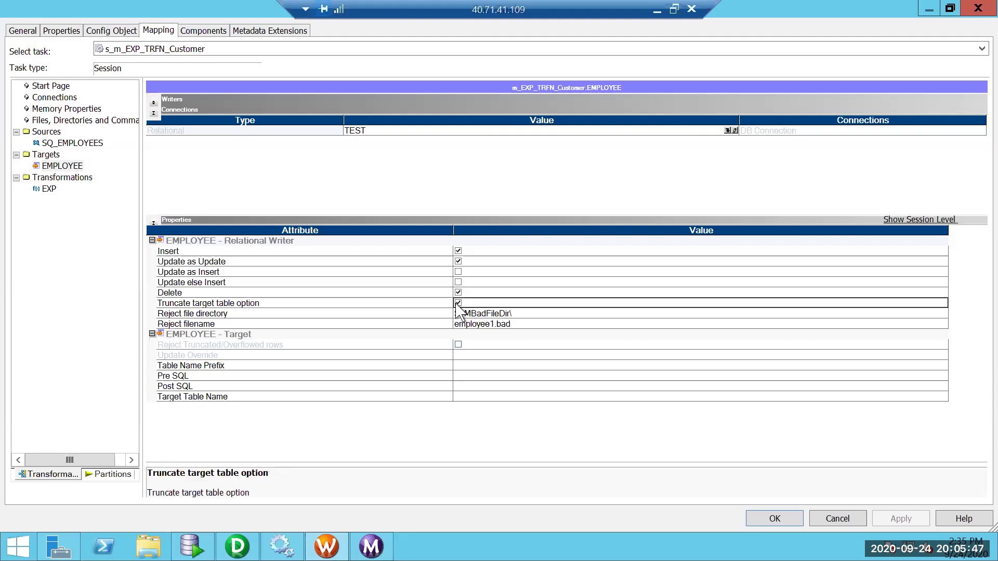
left_click(457, 303)
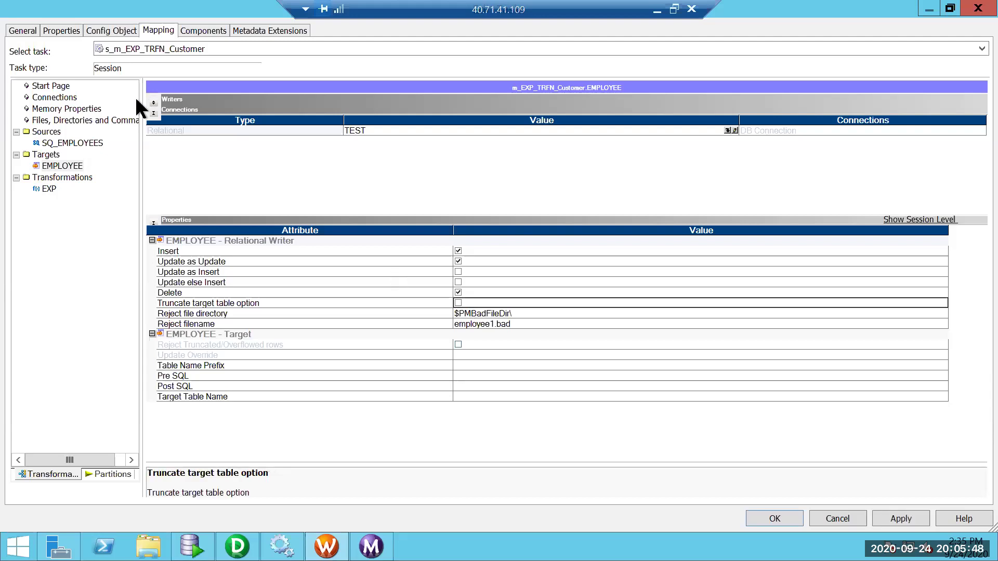
- Set the session's Treat source rows as property to Insert, apply the changes, and save the workflow
left_click(73, 32)
left_click(397, 188)
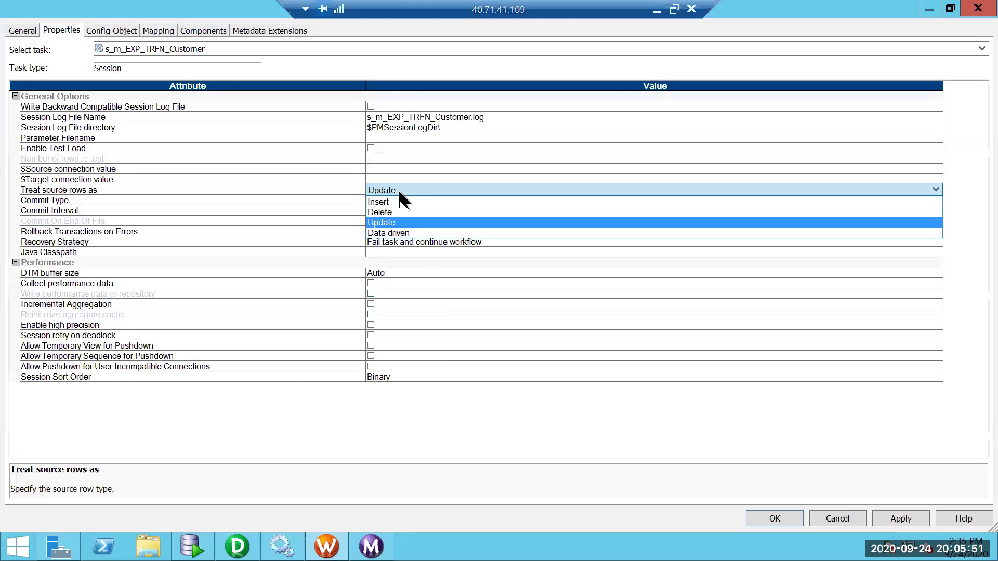
left_click(382, 200)
left_click(887, 518)
left_click(774, 518)
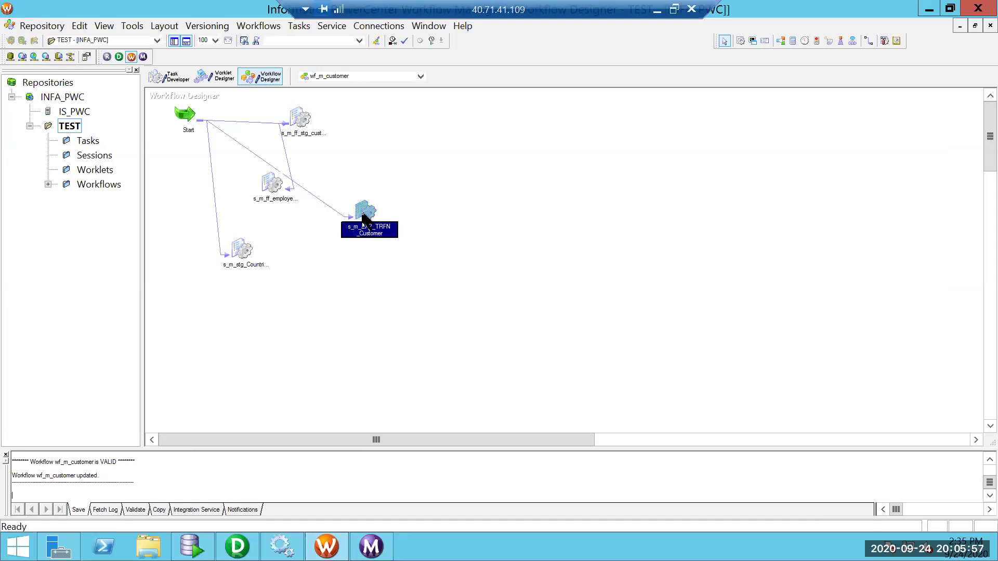
- Run the s_m_EXP_TRFN_Customer task with the Insert setting and check its row statistics in Workflow Monitor
right_click(363, 213)
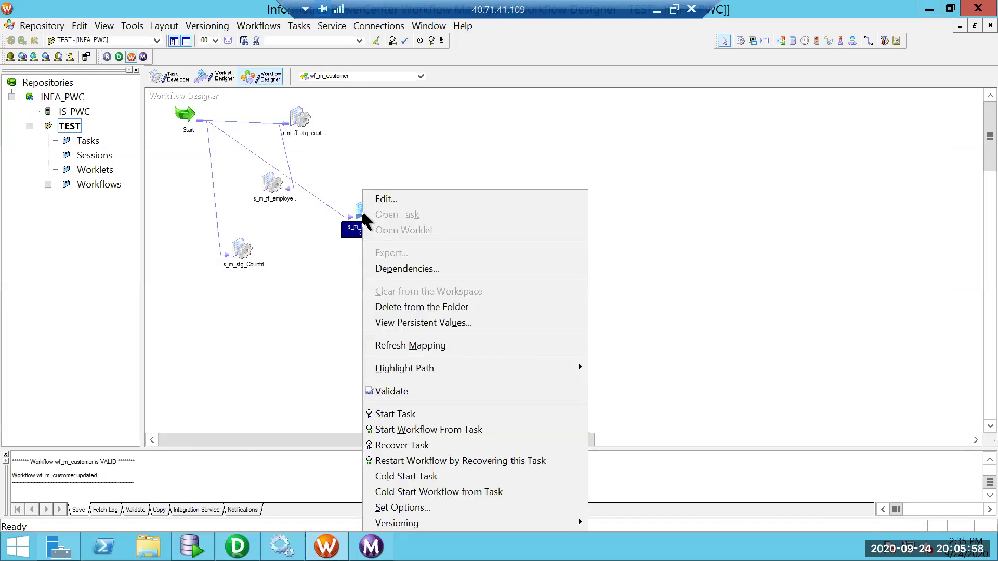
left_click(429, 408)
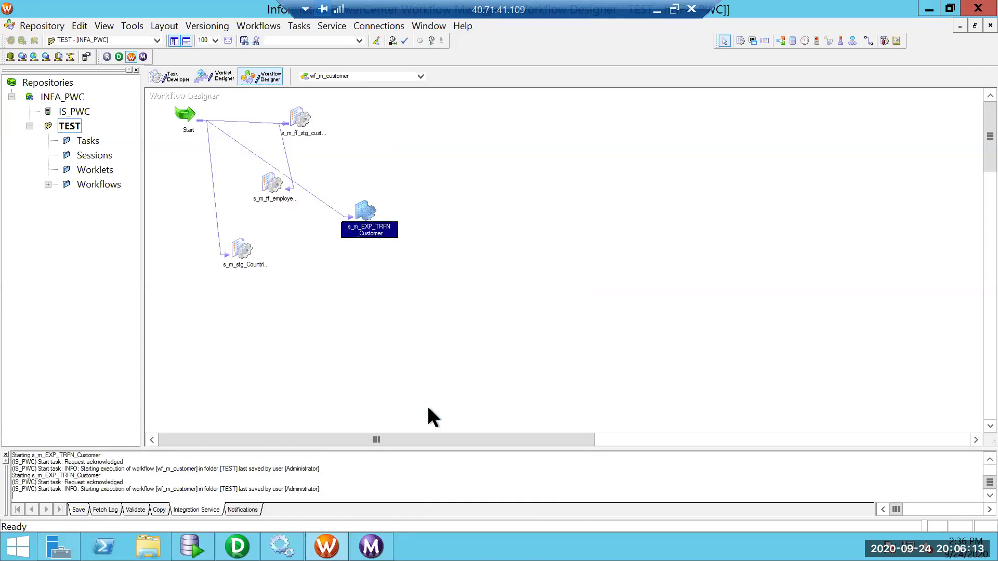
left_click(372, 544)
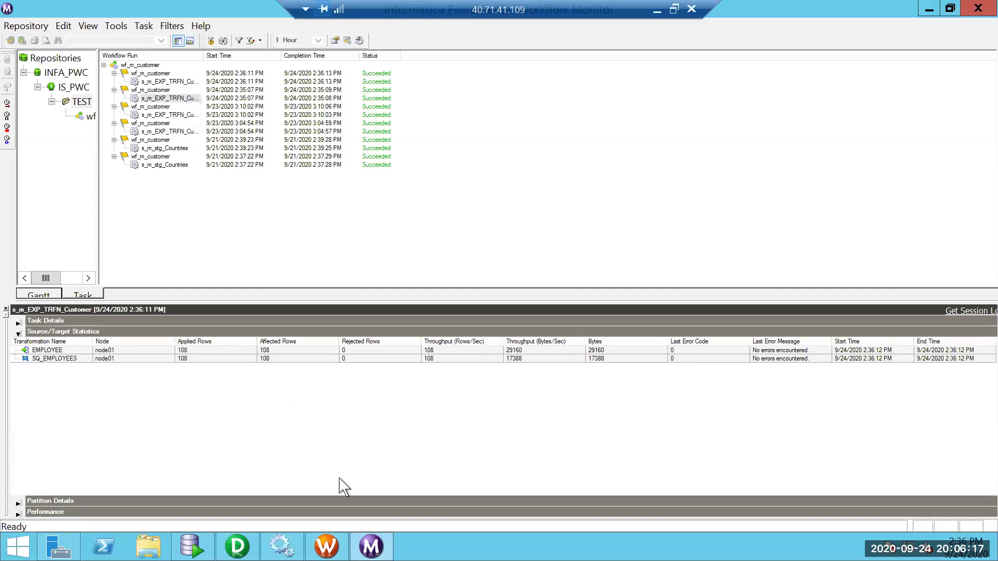
- Back in Workflow Manager, set s_m_EXP_TRFN_Customer to treat source rows as Update, and check the EMPLOYEE target's writer options
left_click(331, 537)
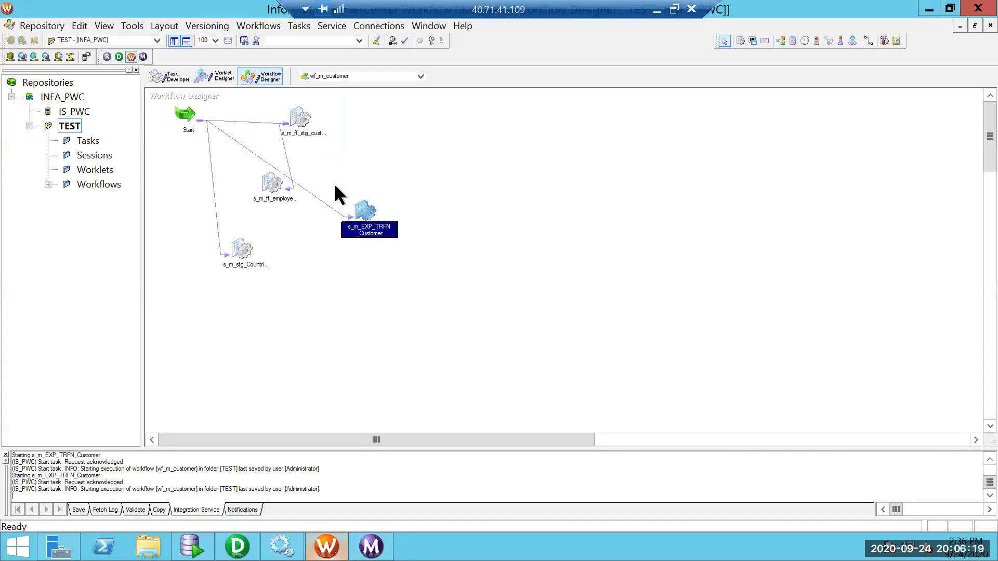
left_click(507, 146)
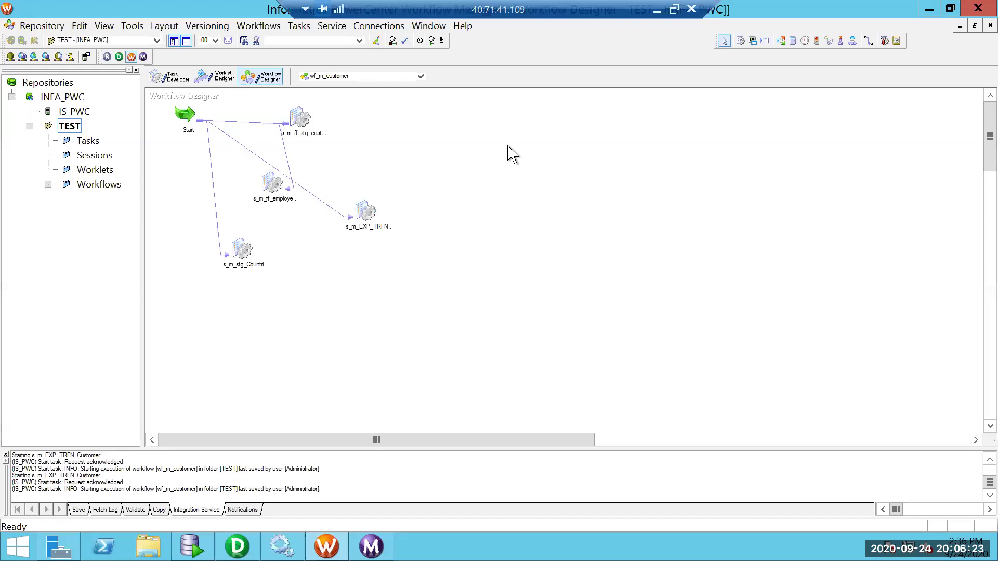
double_click(369, 210)
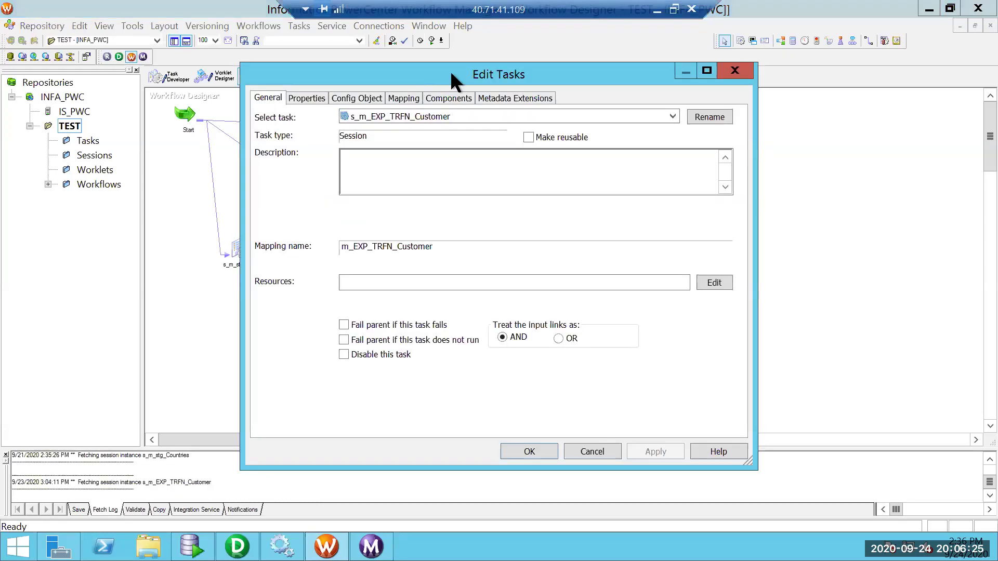
double_click(495, 73)
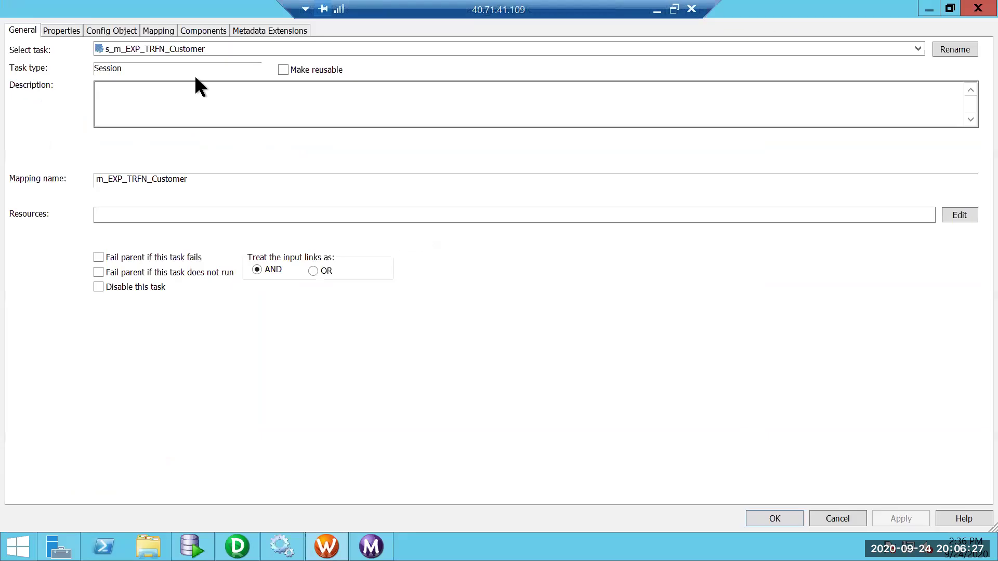
left_click(61, 31)
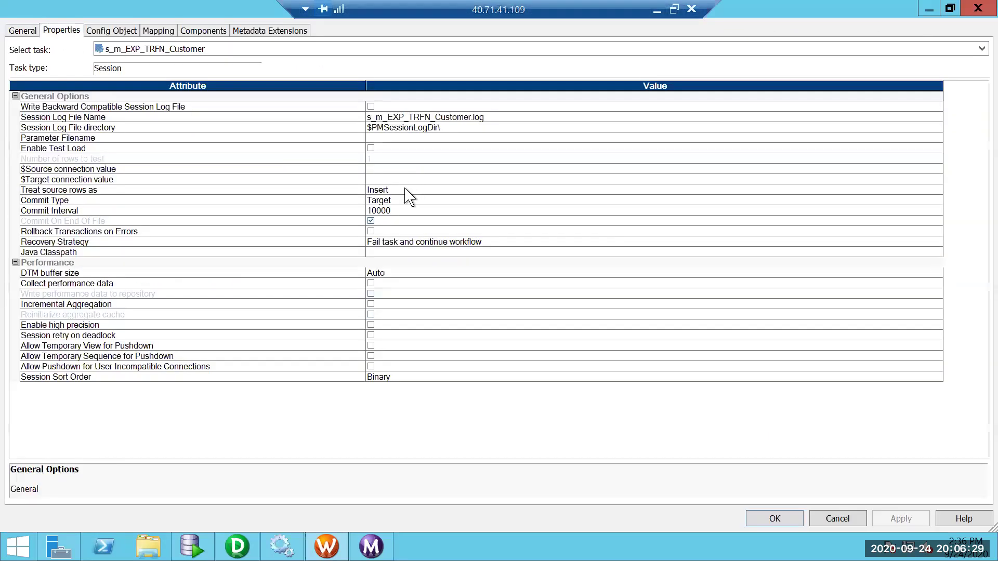
left_click(406, 190)
left_click(391, 223)
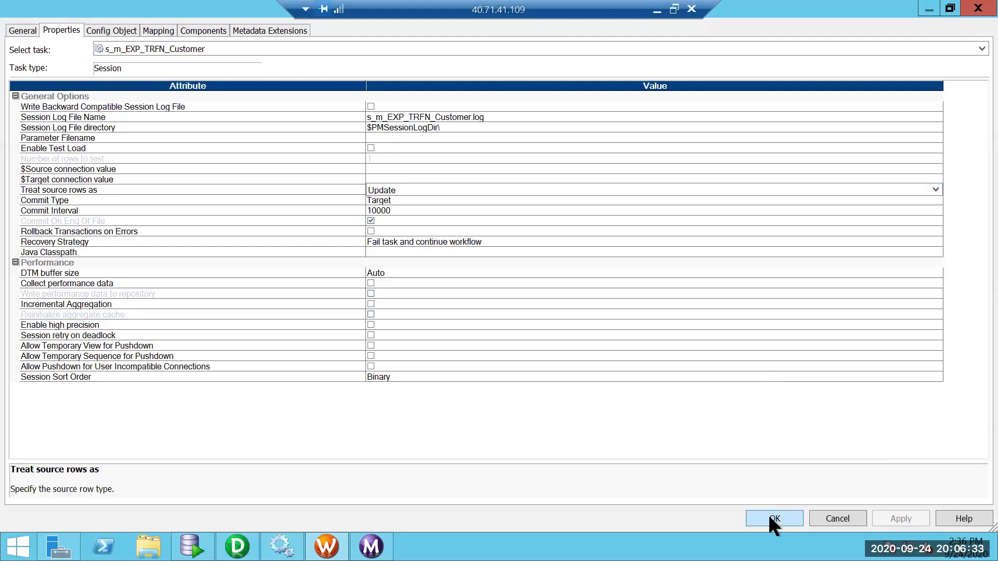
left_click(162, 29)
left_click(63, 166)
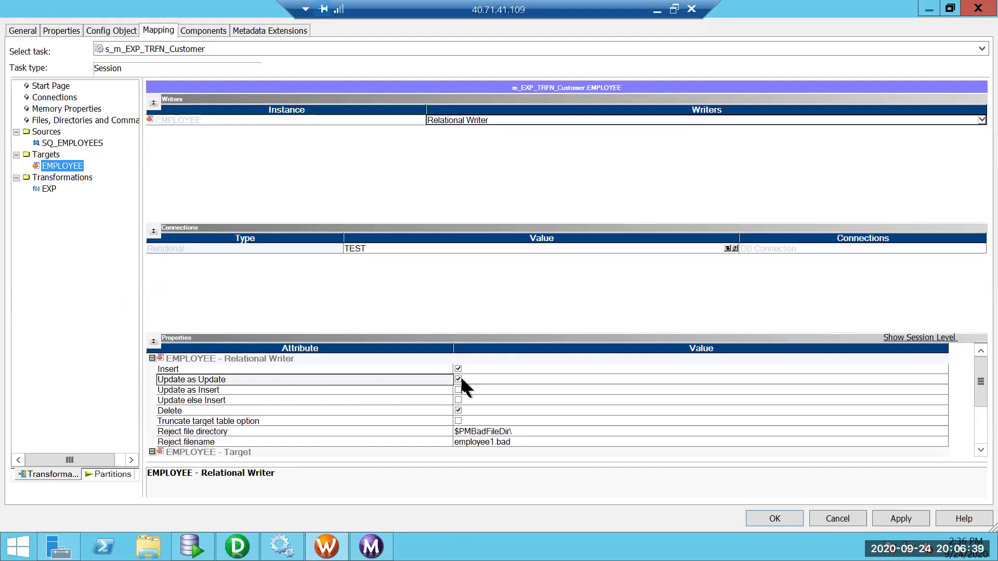
left_click(776, 511)
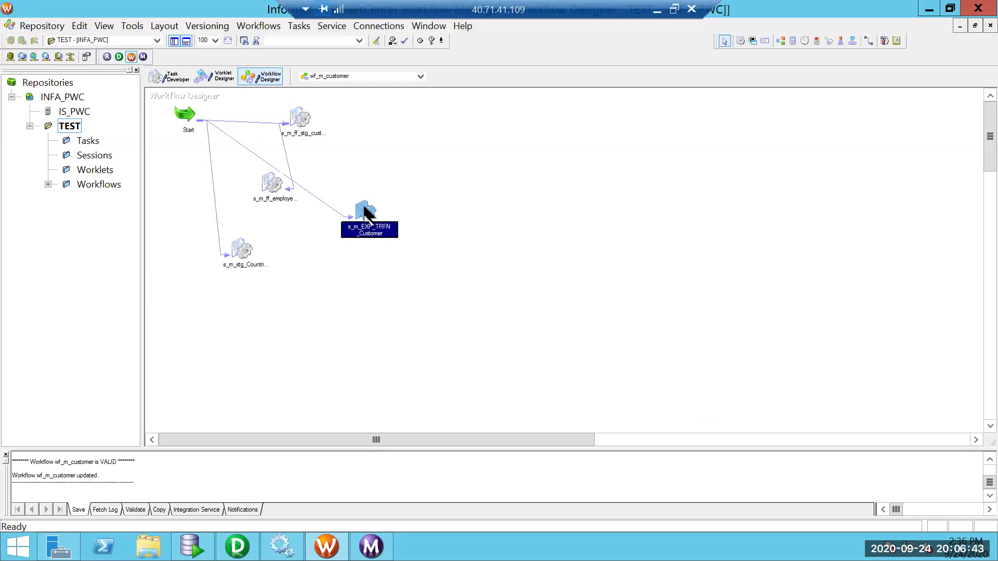
- Rerun the s_m_EXP_TRFN_Customer task with source rows treated as Update
right_click(364, 211)
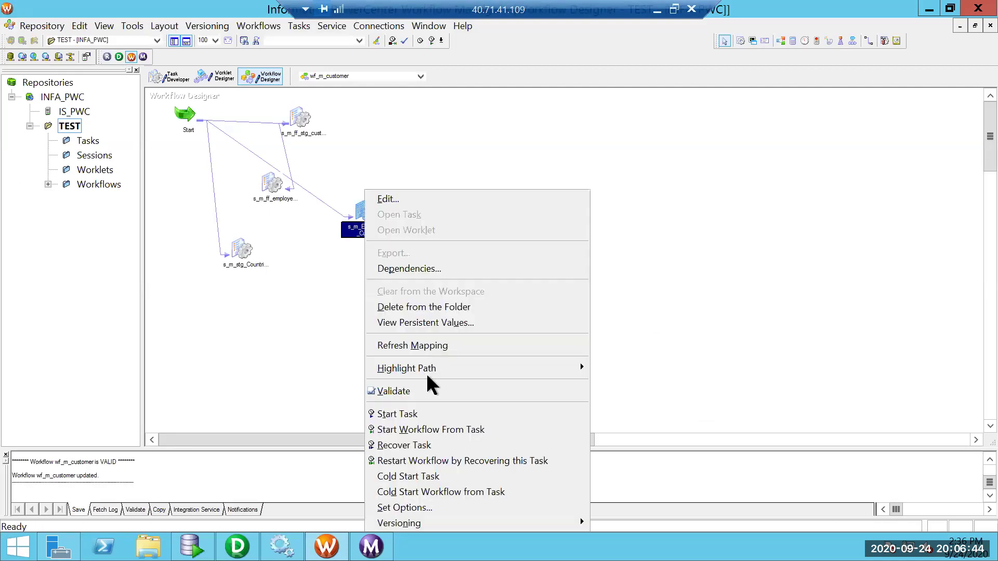
left_click(431, 414)
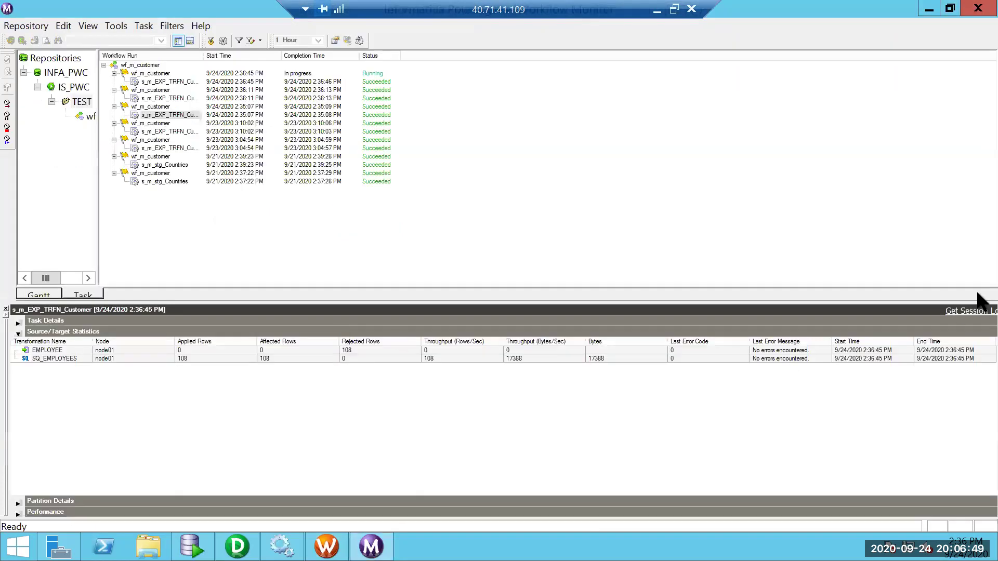
- Open the latest s_m_EXP_TRFN_Customer run's session log full-size and inspect the EMPLOYEE writer entries WRT_8124 and WRT_8020
left_click(968, 312)
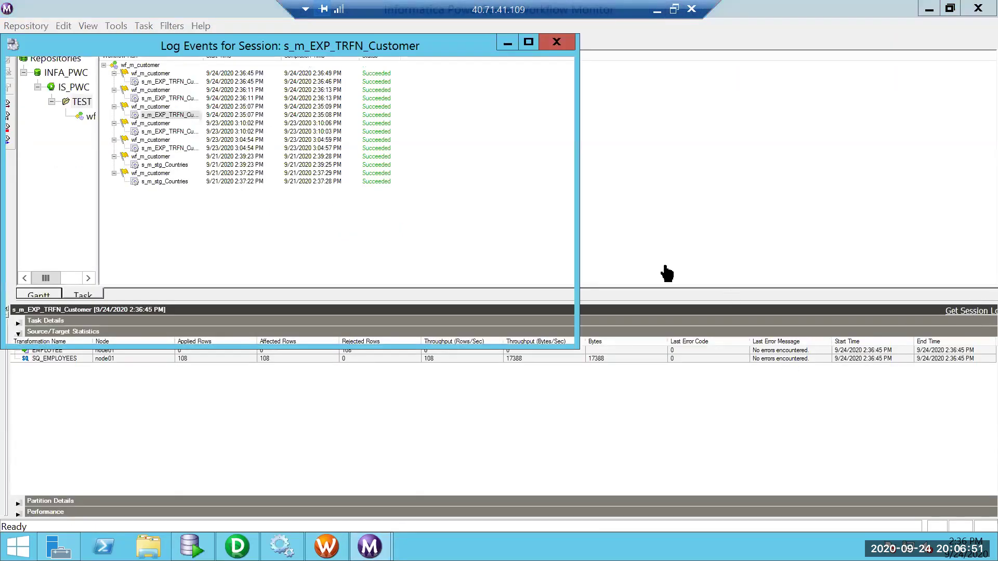
left_click(527, 43)
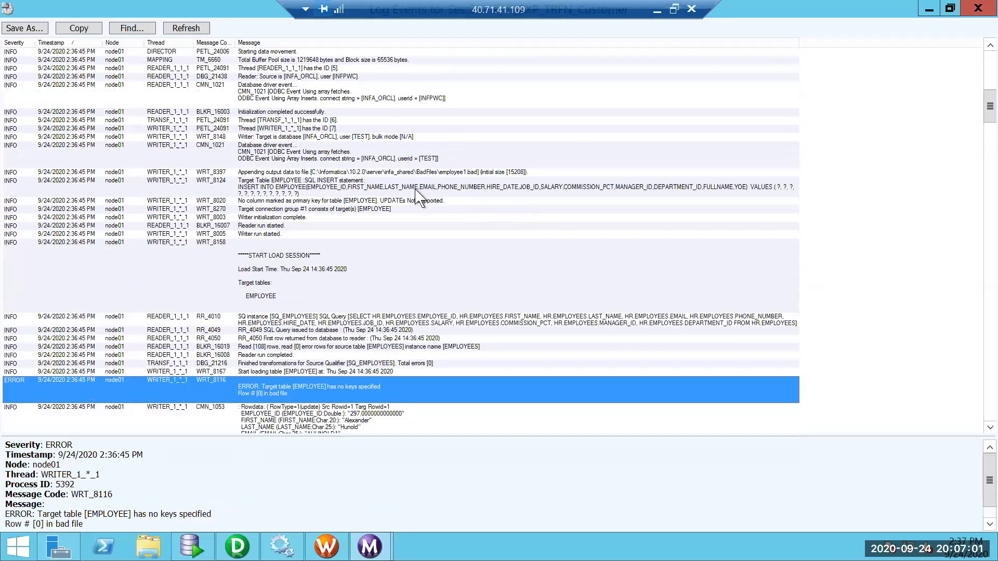
left_click(376, 191)
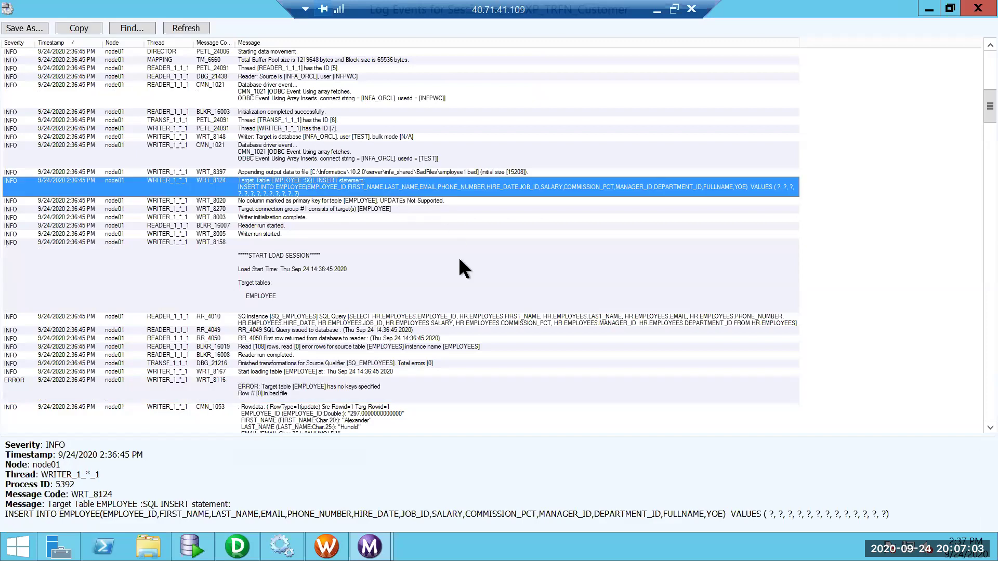
key("Down")
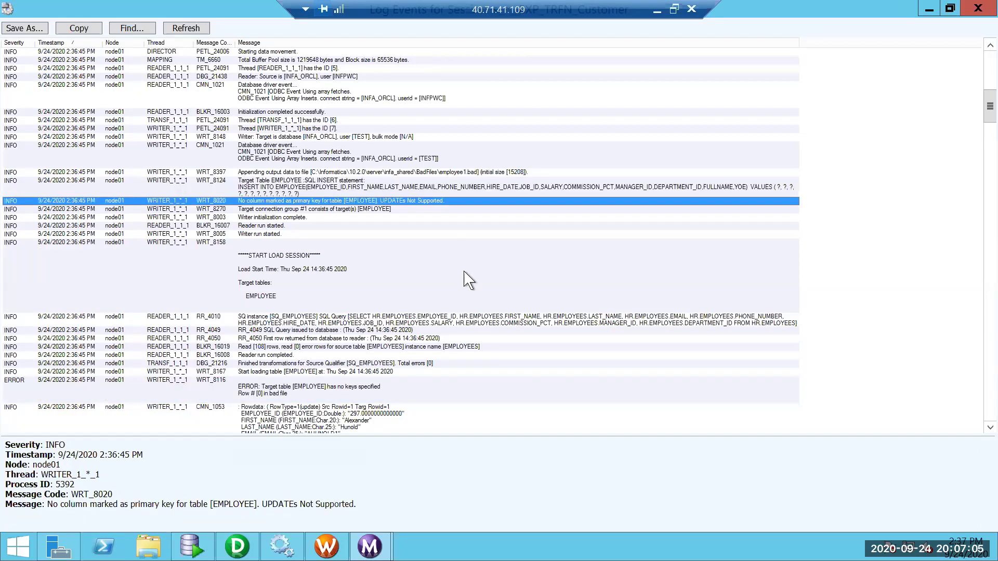
- Examine the error entries and rejected row data for the EMPLOYEE target in the session log, and close the log
key("Down")
key("Down")
key("Down")
key("Down")
key("Down")
key("Down")
key("Down")
key("Down")
key("Down")
key("Down")
key("Down")
key("Down")
key("Down")
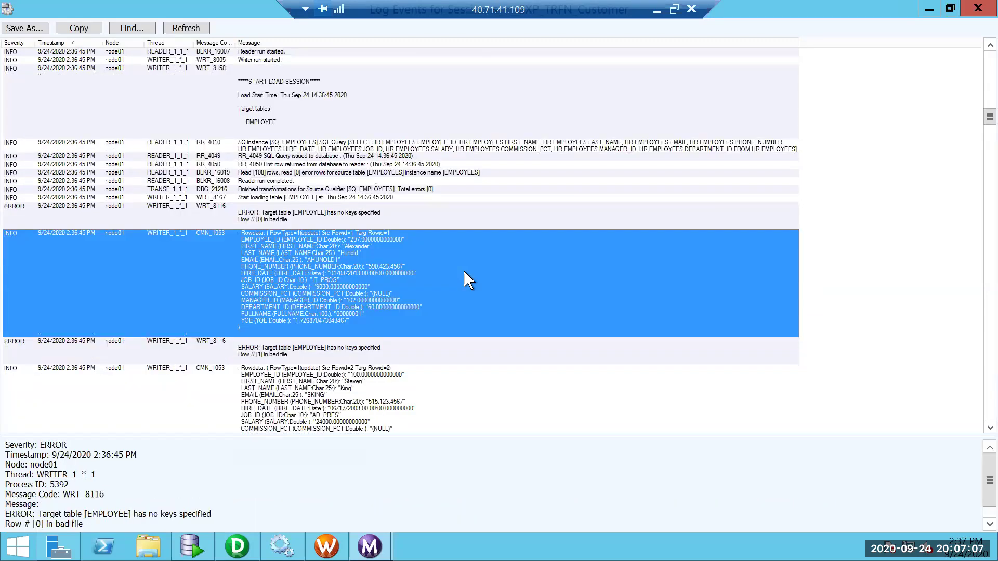
key("Down")
key("Up")
key("Up")
key("Up")
key("Up")
key("Up")
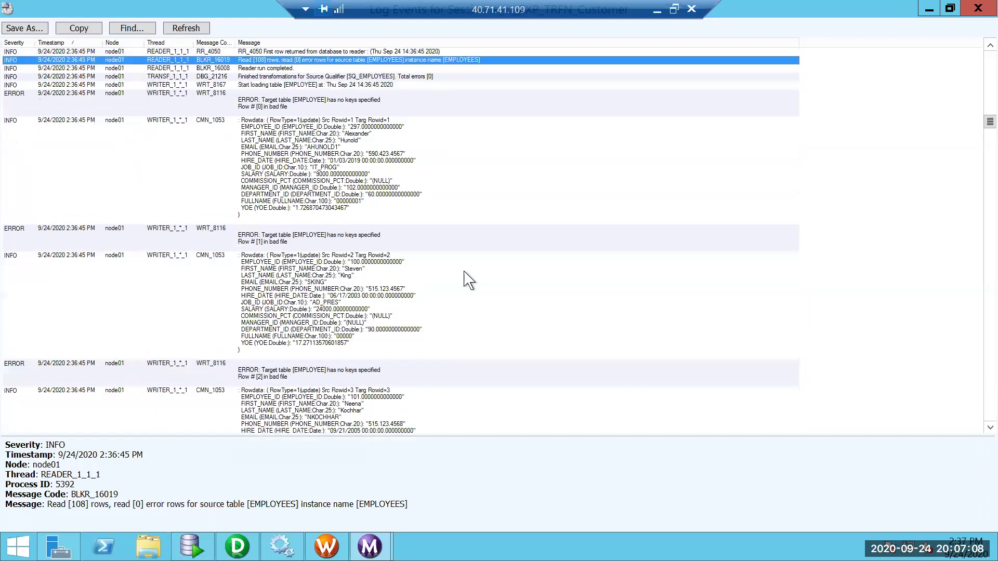
left_click(366, 311)
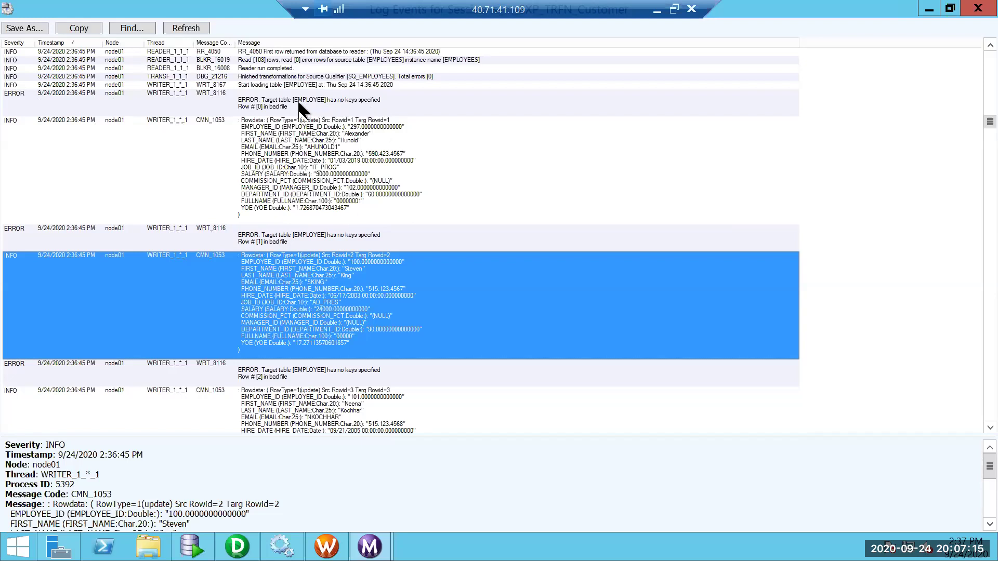
left_click(361, 102)
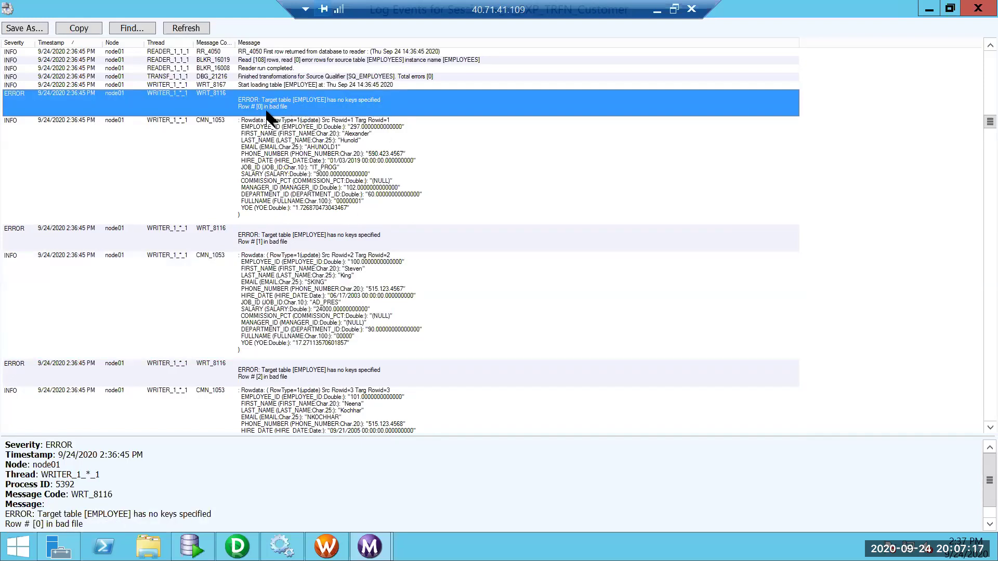
left_click(977, 9)
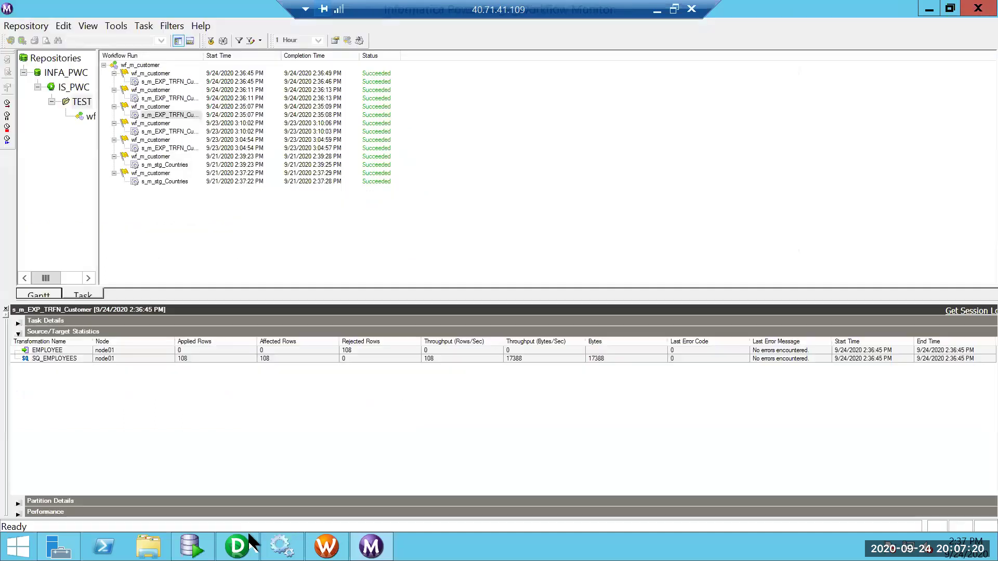
- In PowerCenter Designer, set the EMPLOYEE target's EMPLOYEE_ID column to PRIMARY KEY and save the target definition
left_click(239, 545)
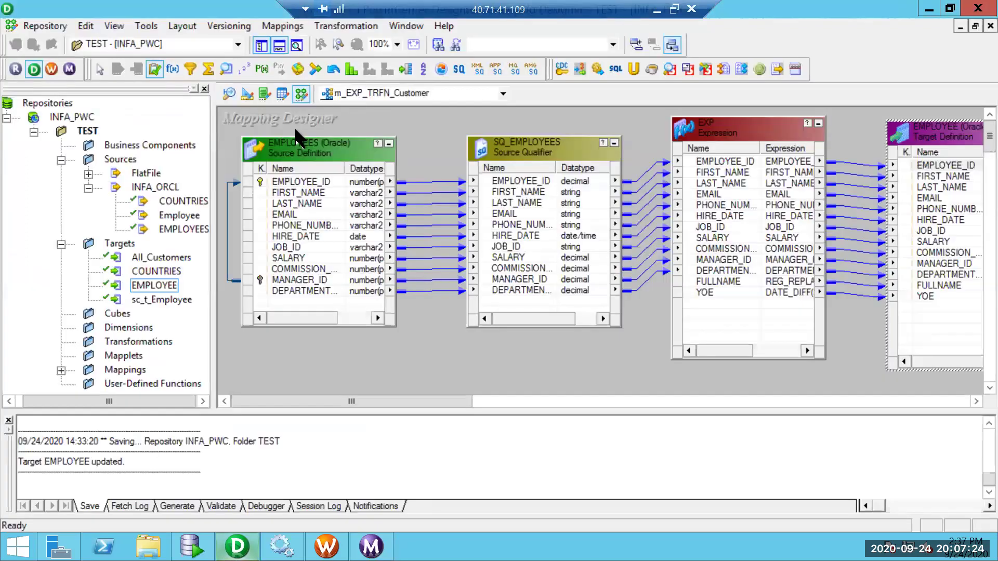
left_click(246, 94)
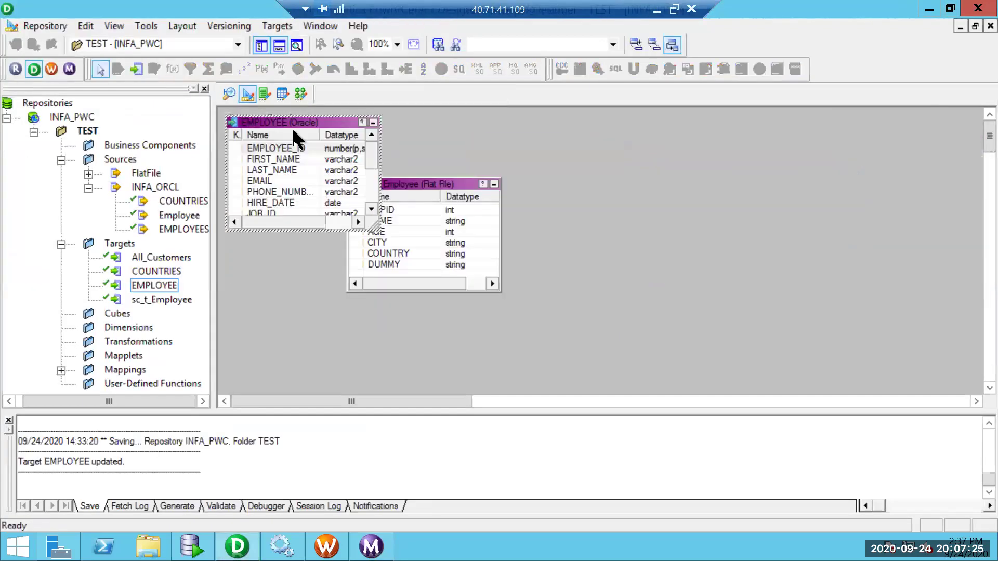
left_click(292, 128)
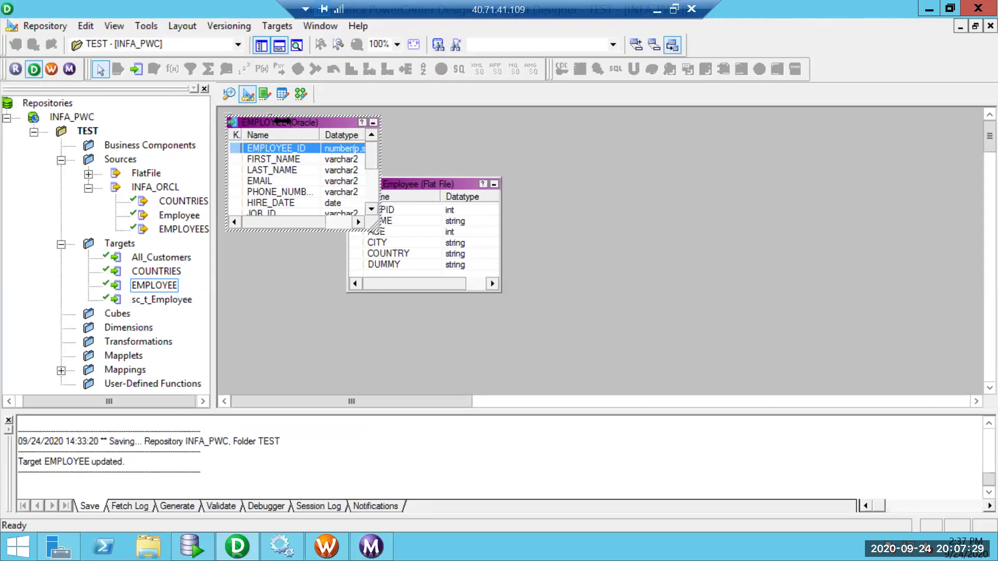
double_click(344, 146)
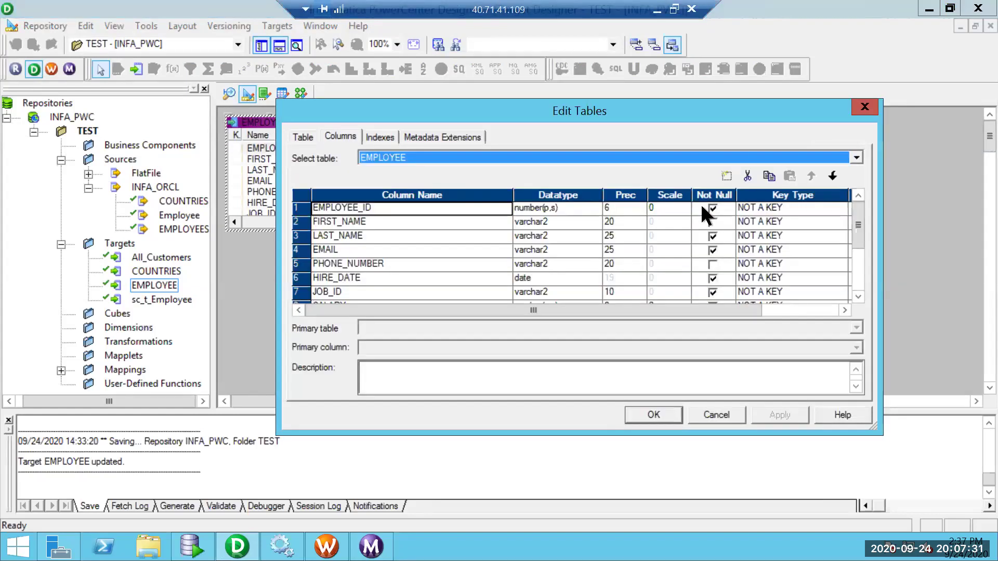
left_click(760, 211)
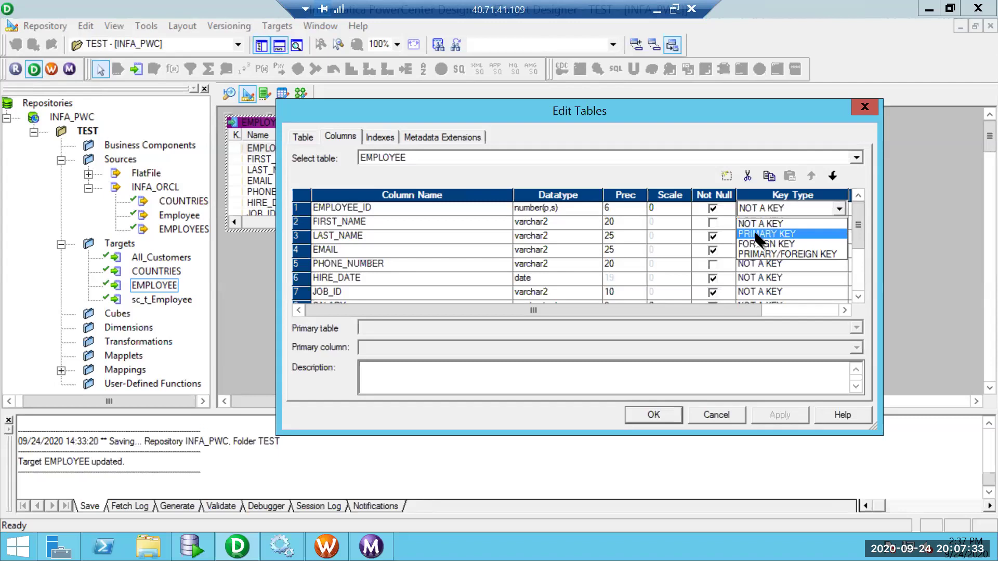
left_click(761, 237)
left_click(654, 414)
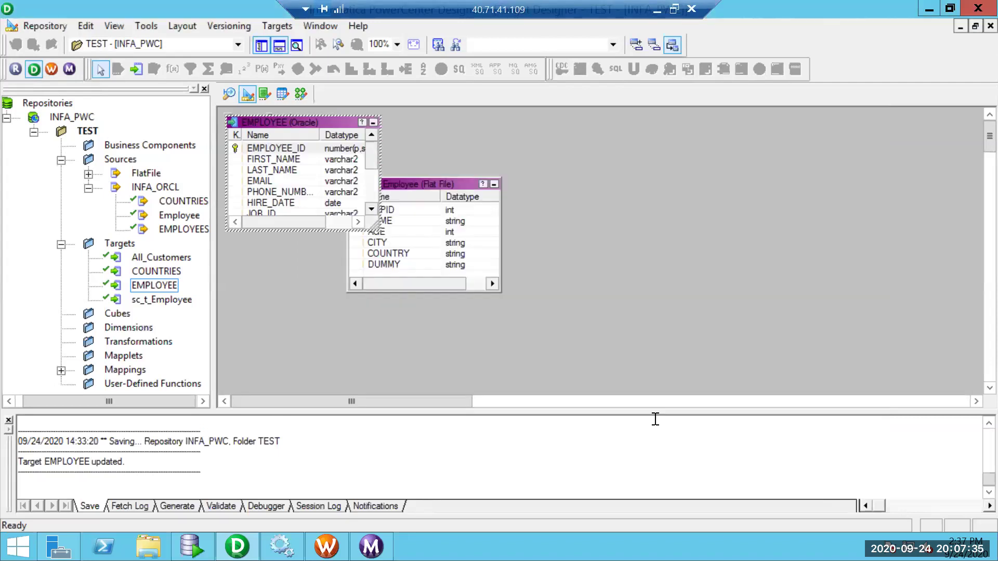
key("ctrl+s")
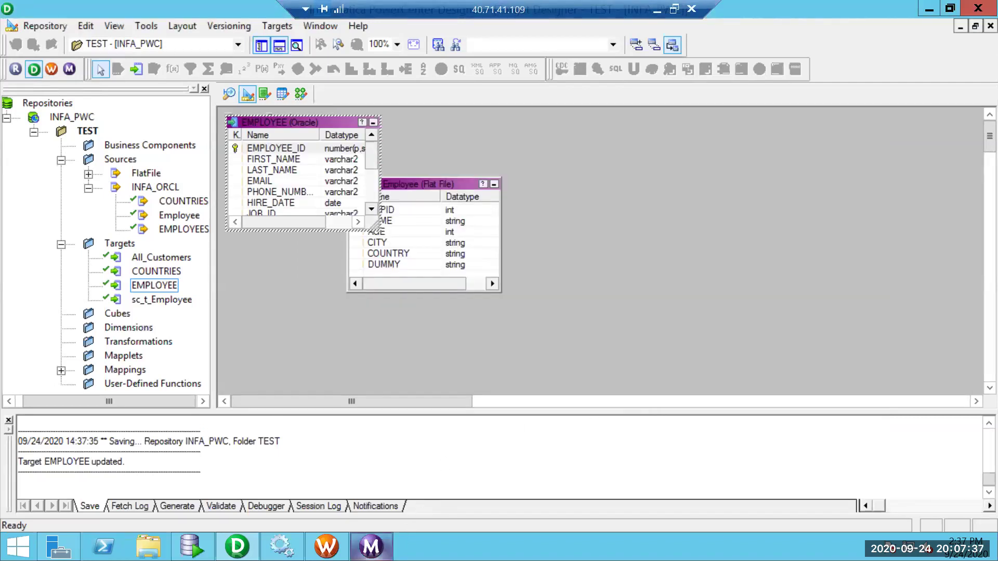
- Start the s_m_EXP_TRFN_Customer task from Workflow Manager and check the run's source and target statistics in Workflow Monitor
left_click(326, 545)
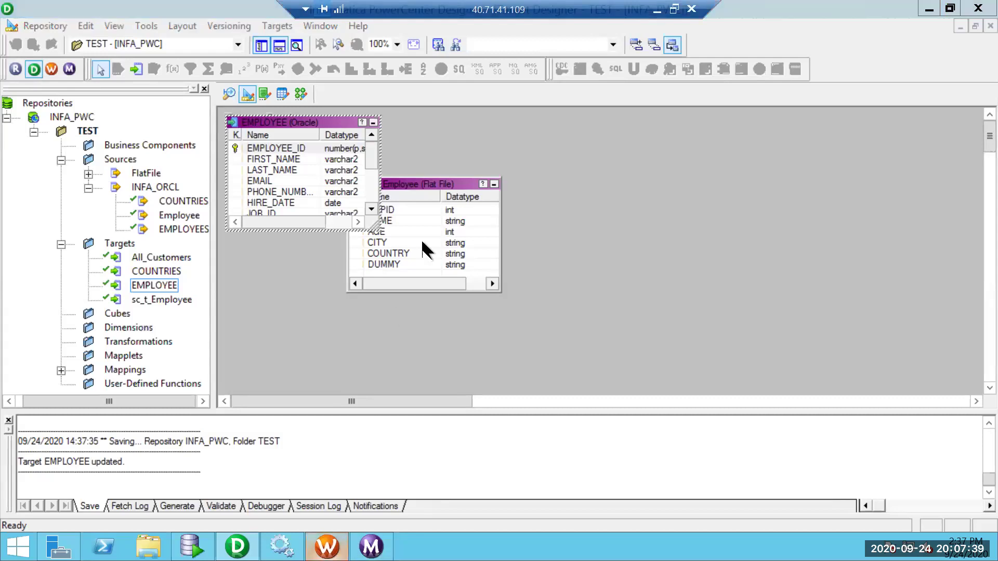
right_click(367, 207)
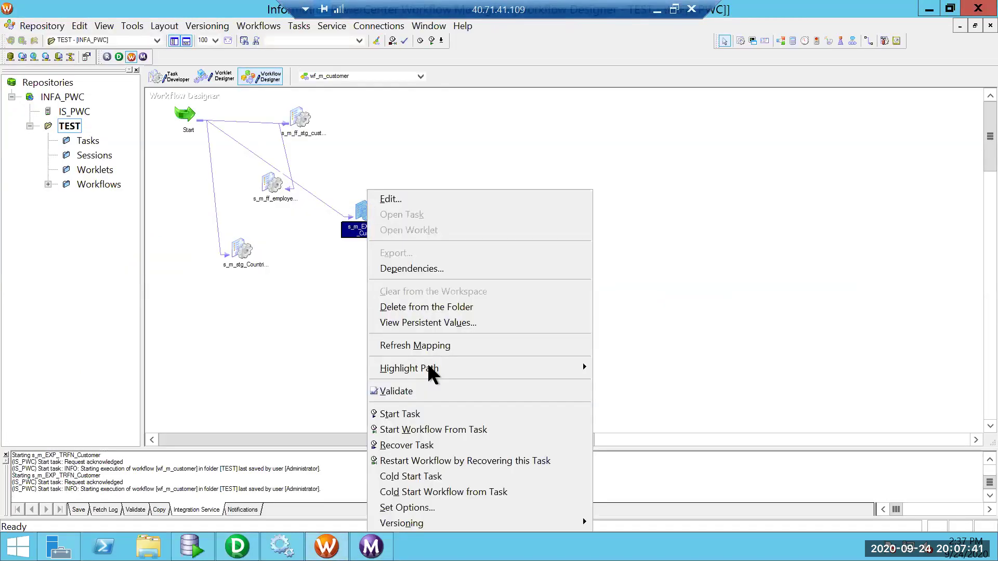
left_click(425, 412)
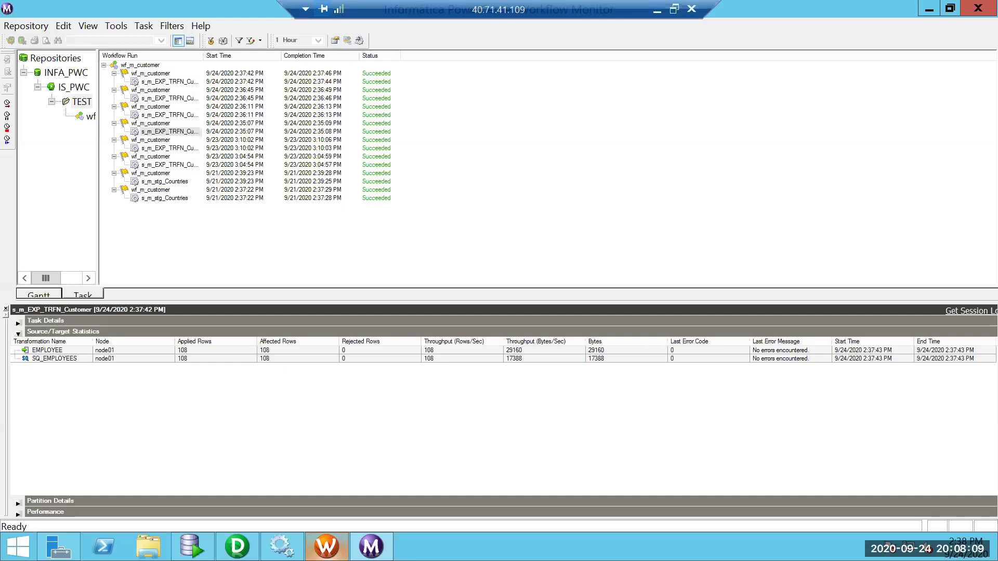
mouse_move(326, 546)
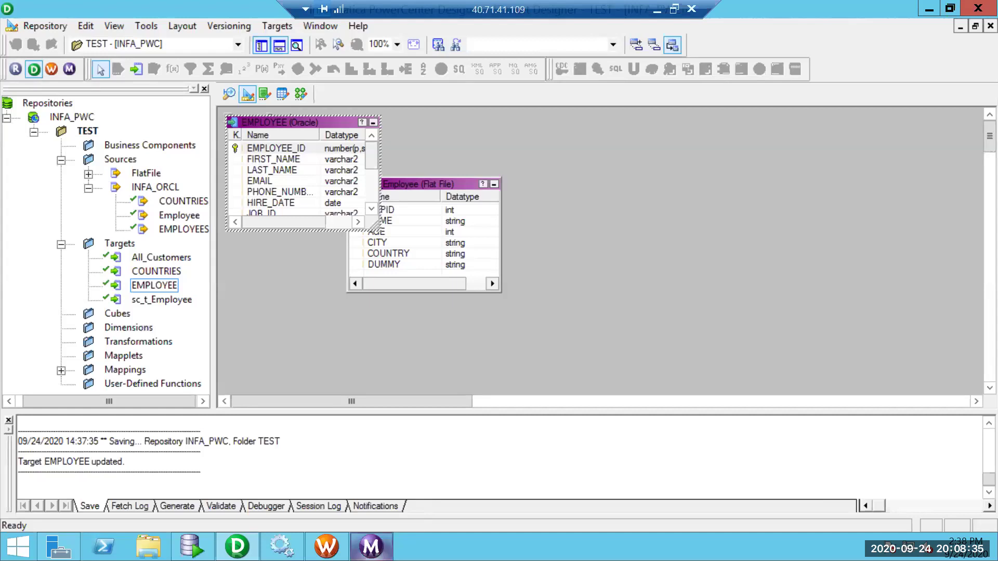
left_click(371, 547)
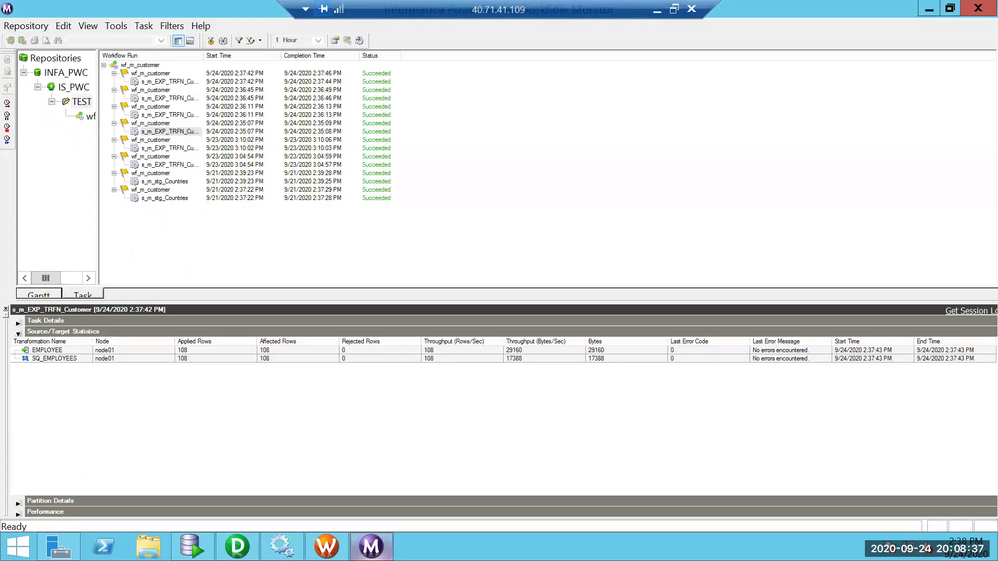
- Back in Workflow Manager, open the s_m_EXP_TRFN_Customer session for editing and select Update for Treat source rows as
left_click(328, 546)
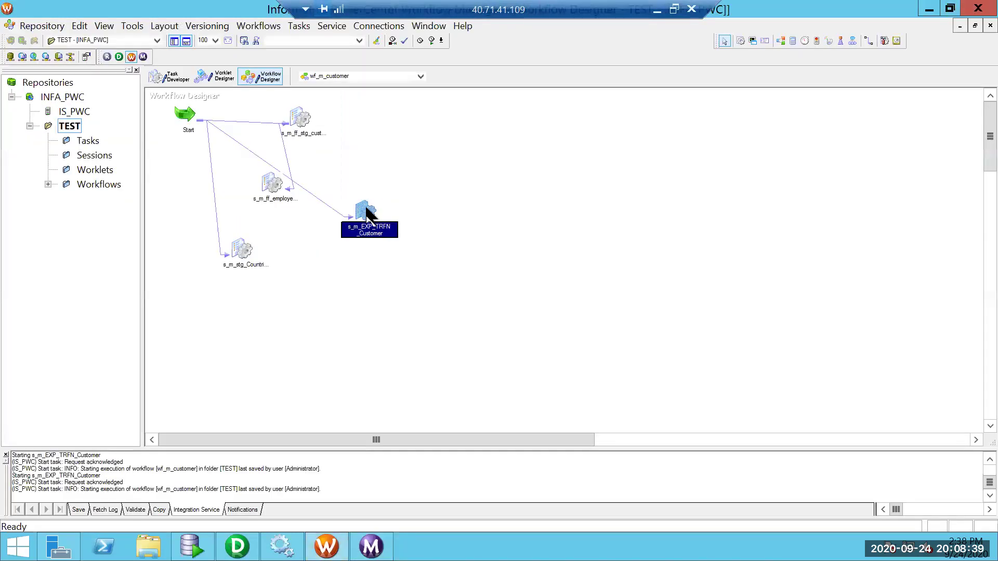
double_click(366, 209)
double_click(391, 75)
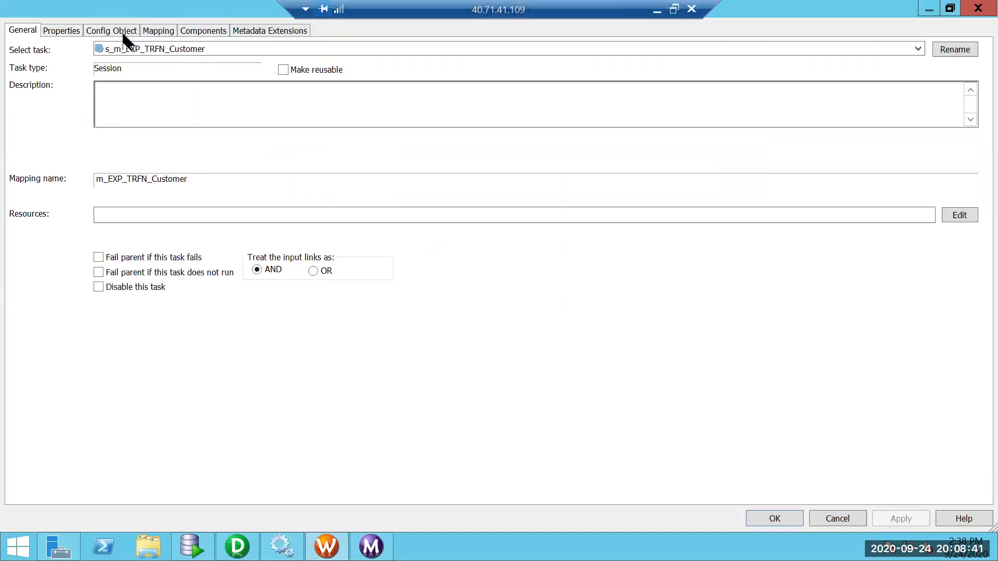
left_click(66, 32)
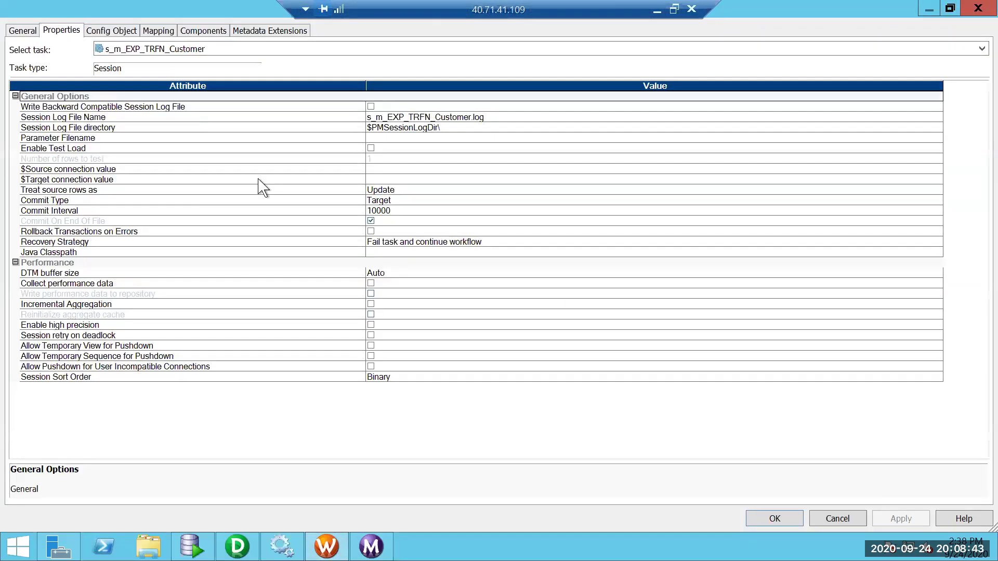
left_click(383, 190)
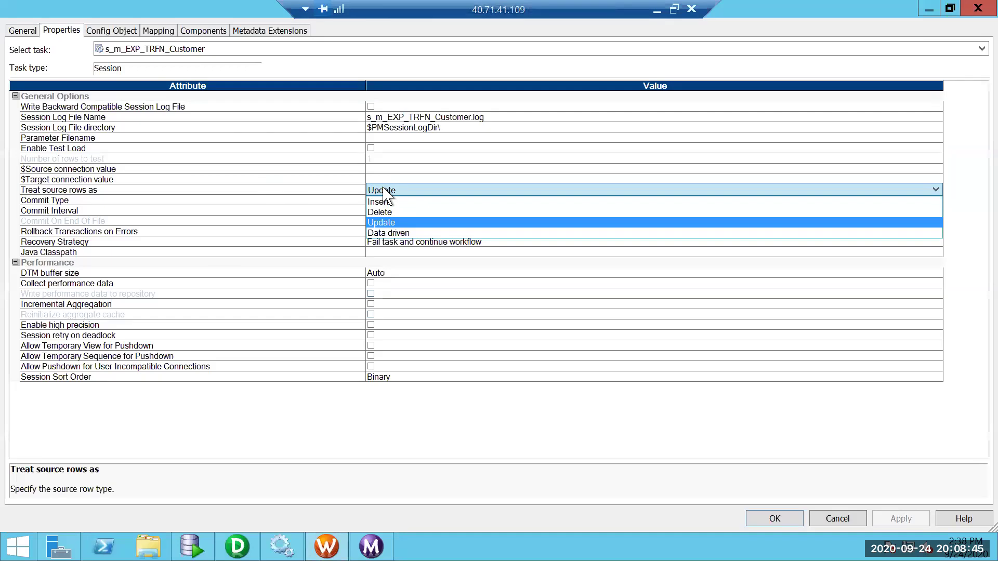
left_click(382, 223)
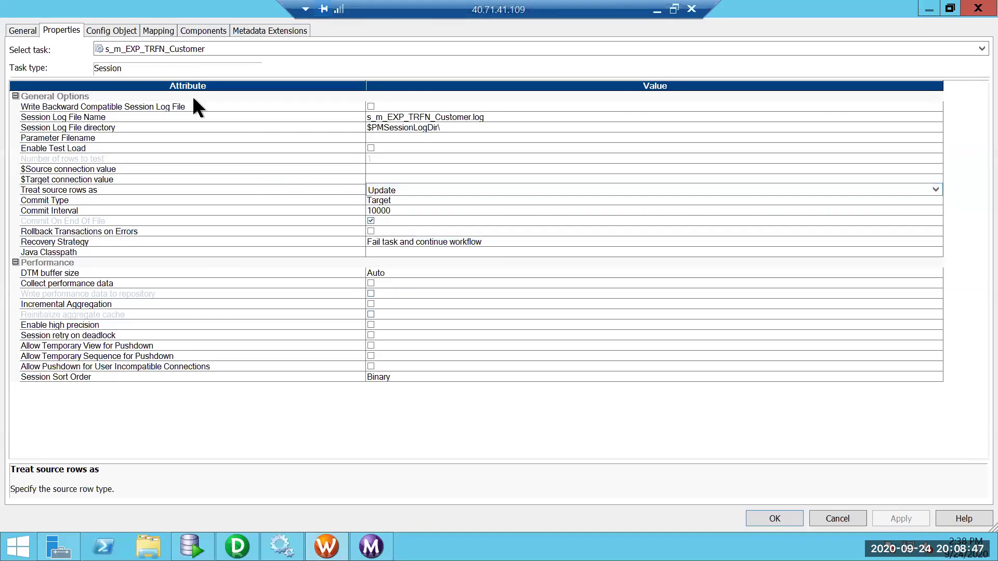
- Enable Update else Insert for the session's EMPLOYEE target instead of Update as Update, apply the change, and save the workflow
left_click(158, 31)
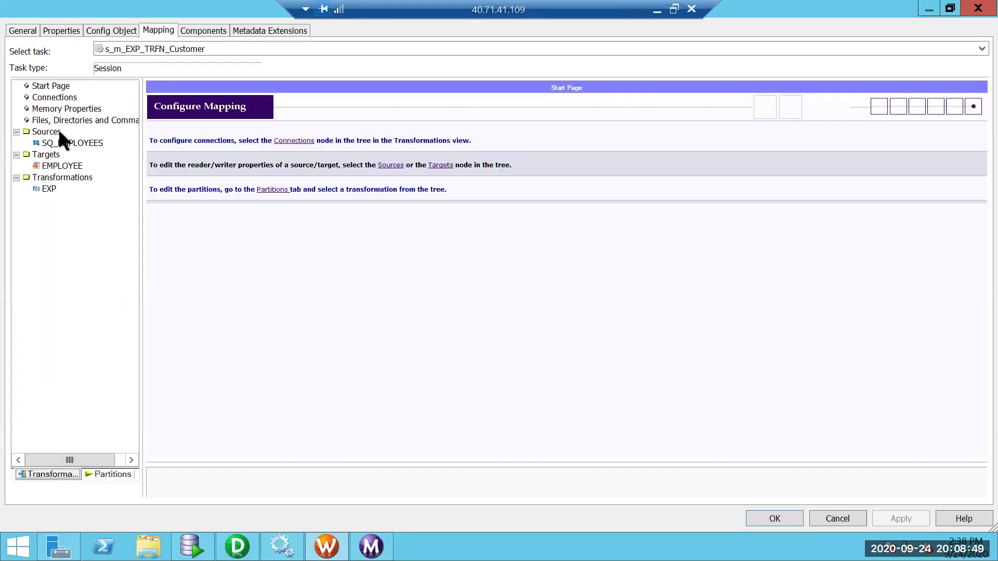
left_click(63, 165)
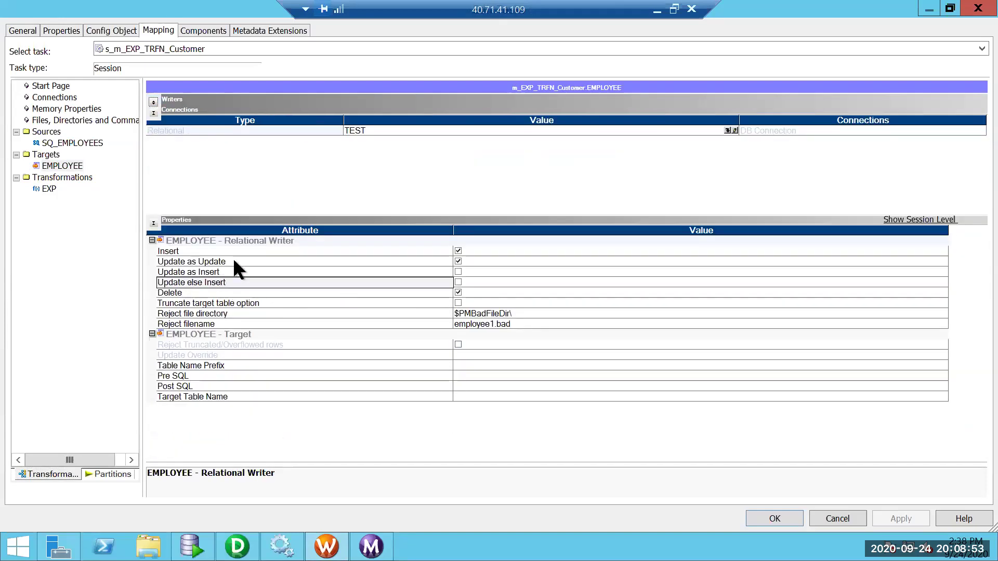
left_click(458, 271)
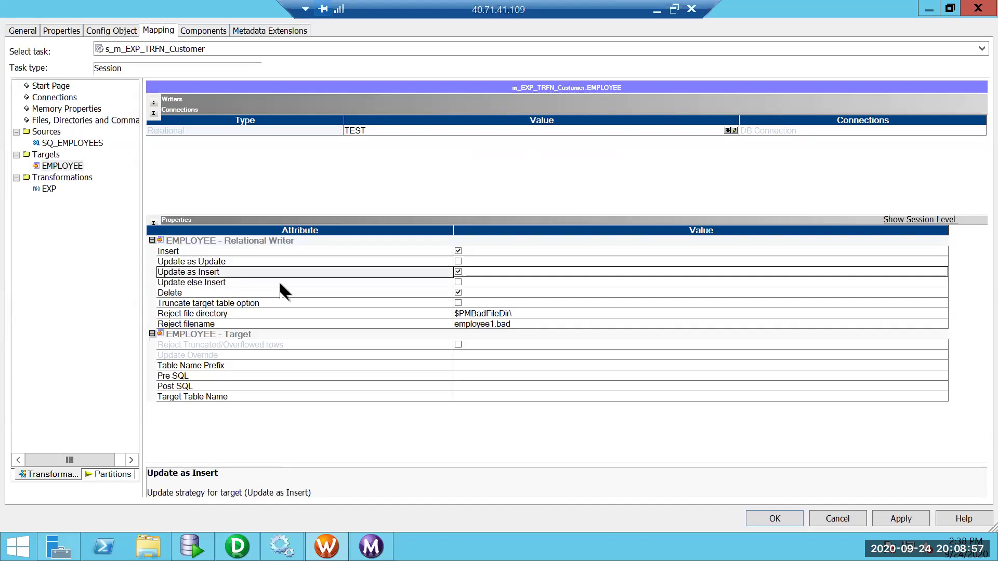
left_click(458, 282)
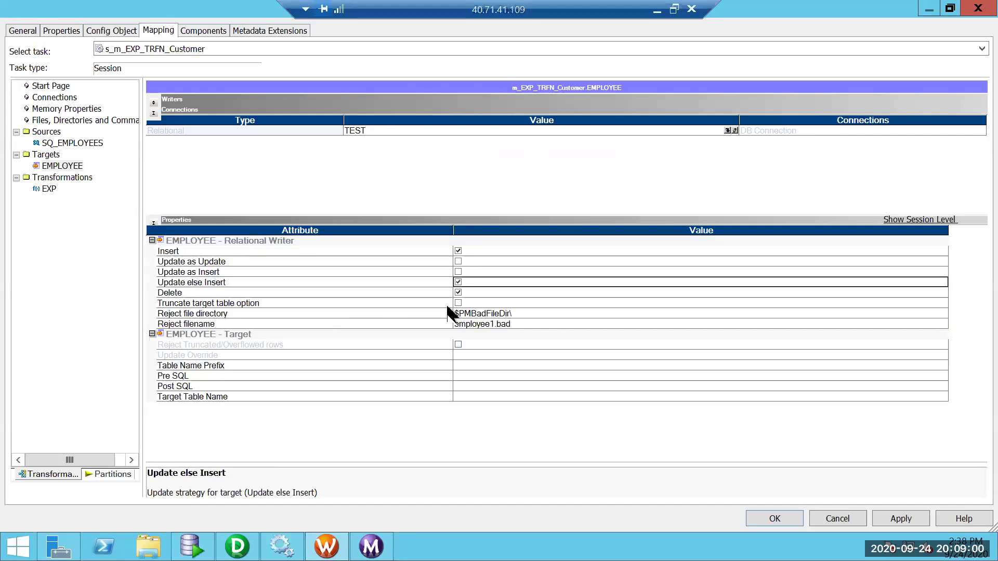
left_click(879, 517)
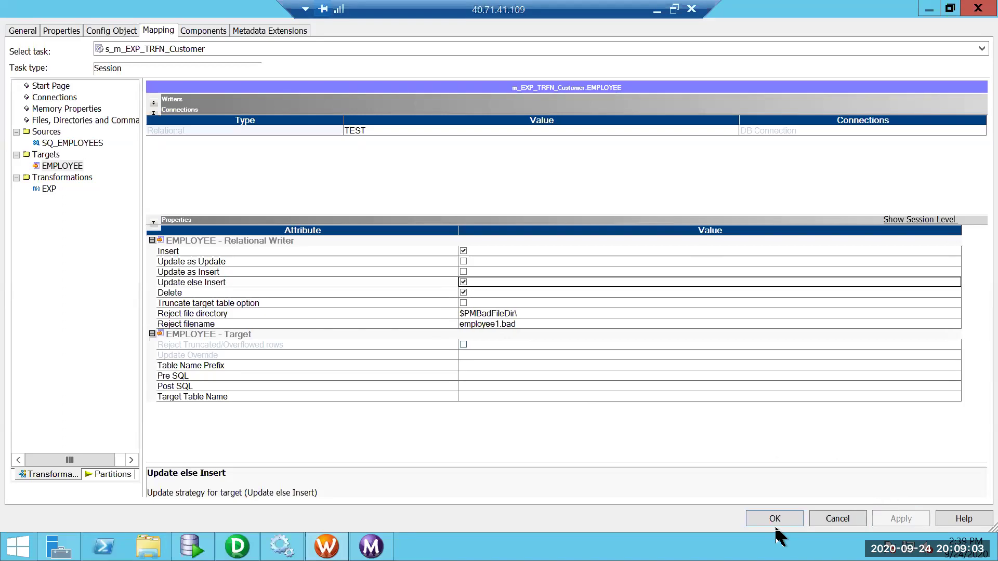
left_click(775, 522)
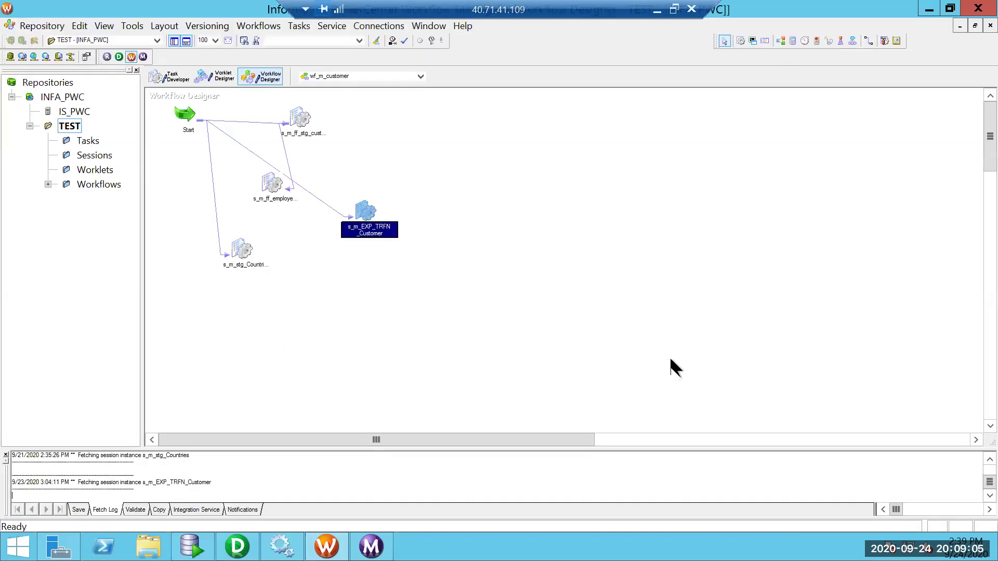
key("ctrl+s")
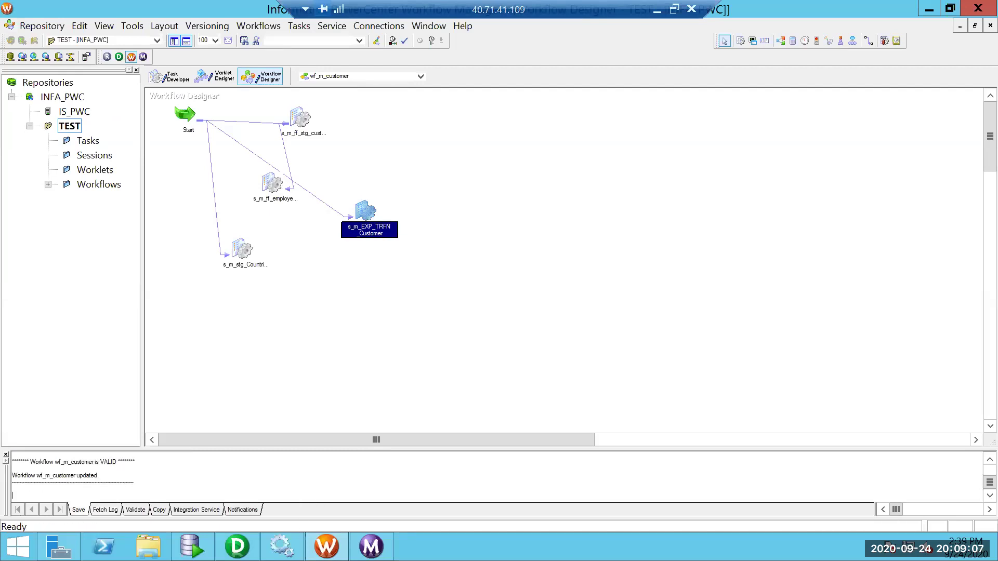
- Switch to SQL Developer and add blank lines after the ALTER TABLE statement in the TEST worksheet
left_click(193, 547)
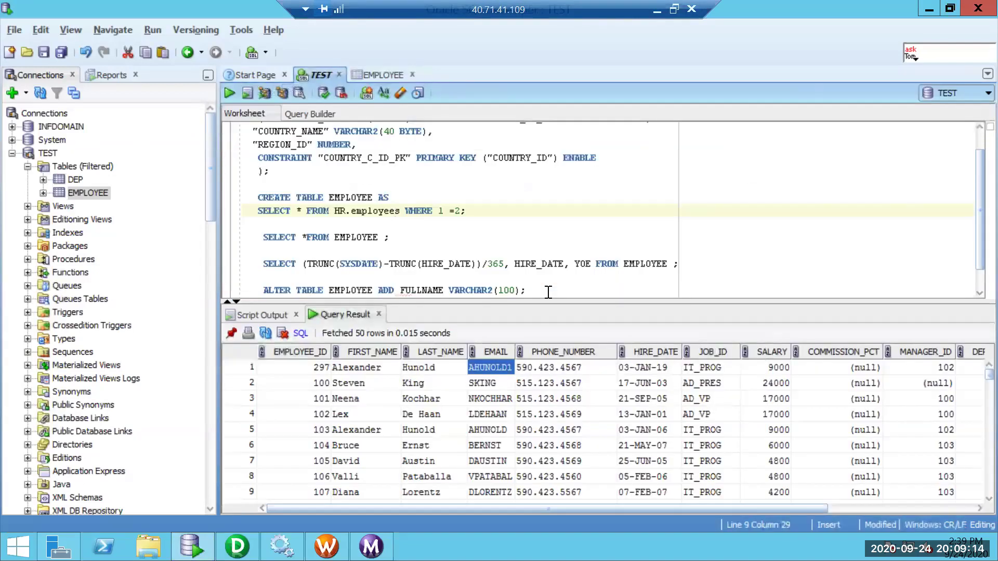
left_click(547, 292)
key("Return")
key("Return")
key("Return")
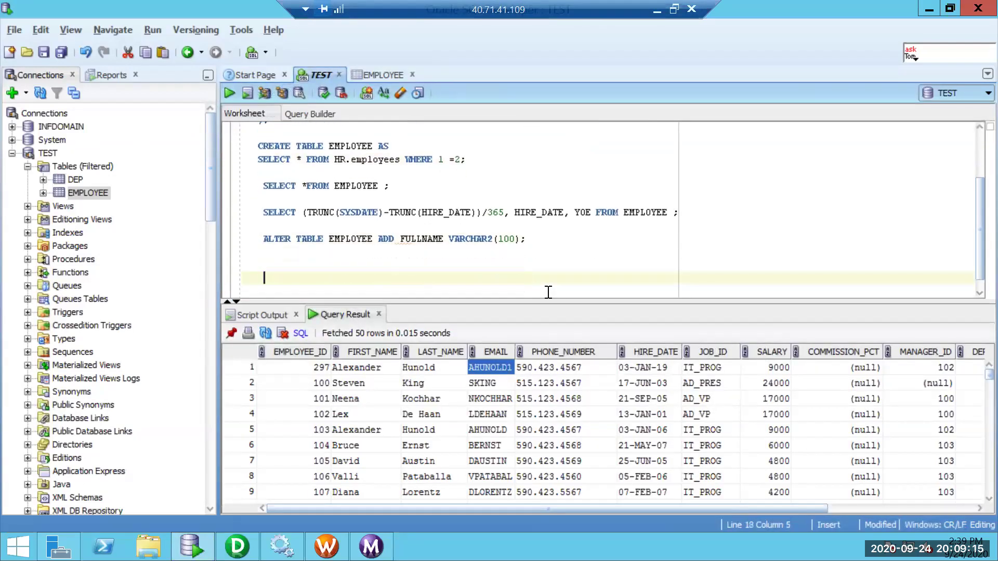
type("SELECT *")
key("BackSpace")
key("BackSpace")
key("BackSpace")
key("BackSpace")
key("BackSpace")
key("BackSpace")
key("BackSpace")
key("BackSpace")
key("BackSpace")
- Write DELETE FROM EMPLOYEE WHERE rownum <100; in the worksheet, run it, and commit the deletion
type("DELETE FROM")
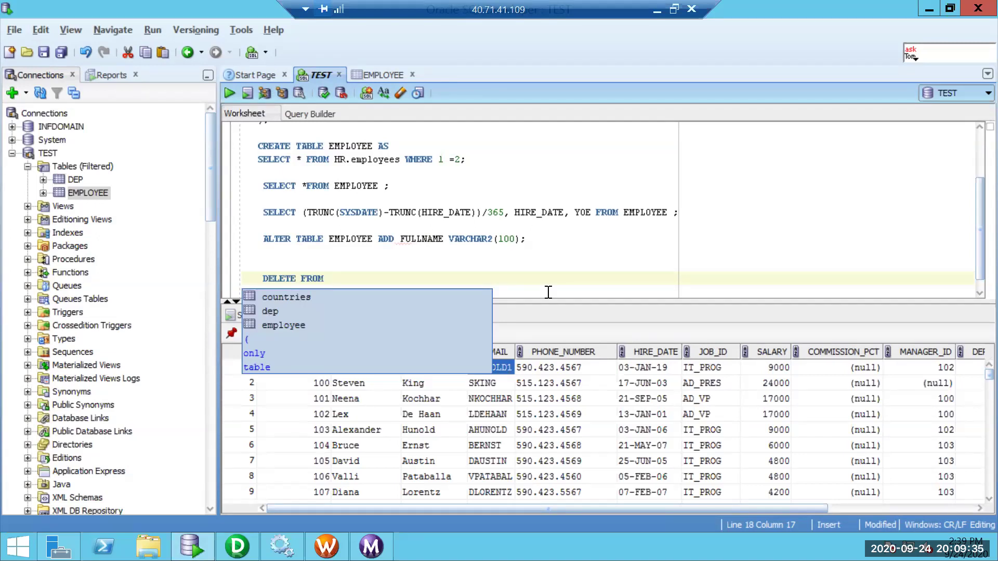
type("EMPLOT")
key("BackSpace")
type("YEE ")
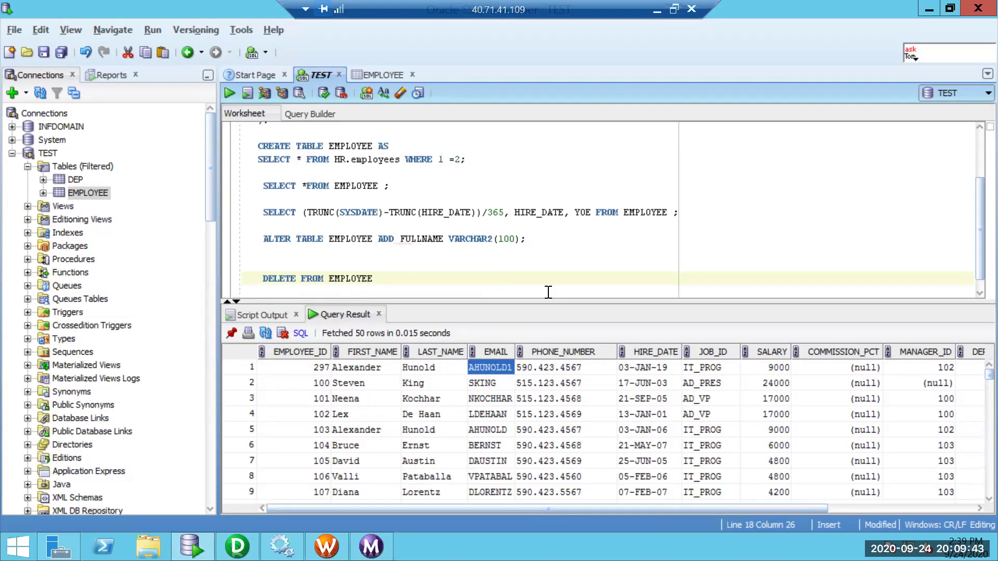
type("WHERE rownum <100;")
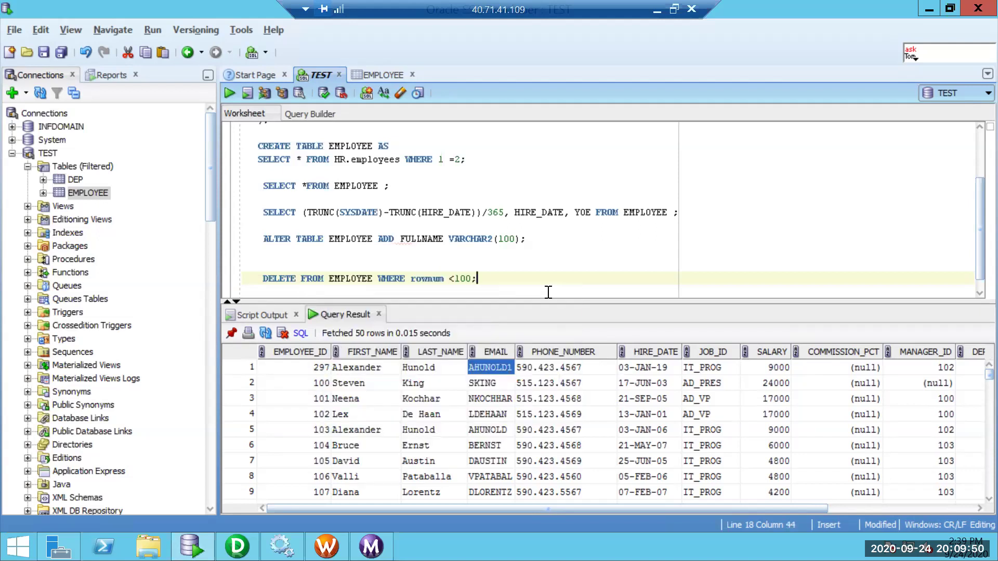
key("F5")
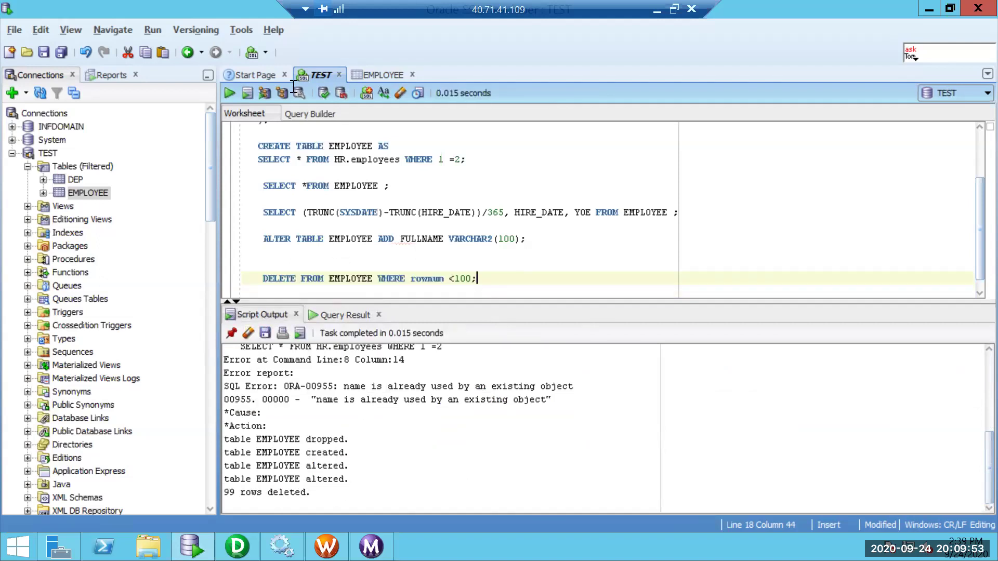
left_click(323, 93)
- Run the existing SELECT statement on EMPLOYEE in SQL Developer to inspect the remaining rows
left_click(371, 546)
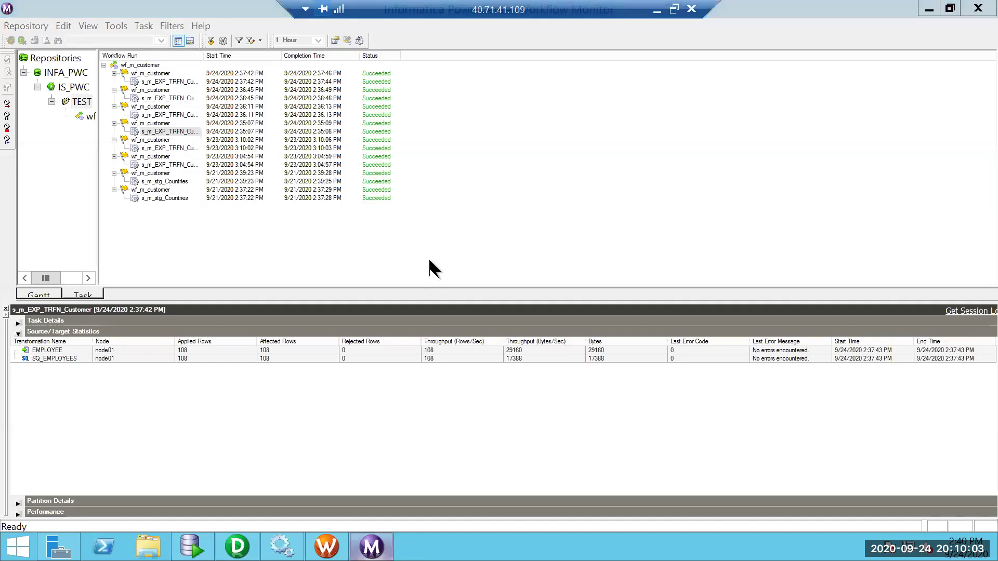
key("alt+Tab")
left_click(468, 185)
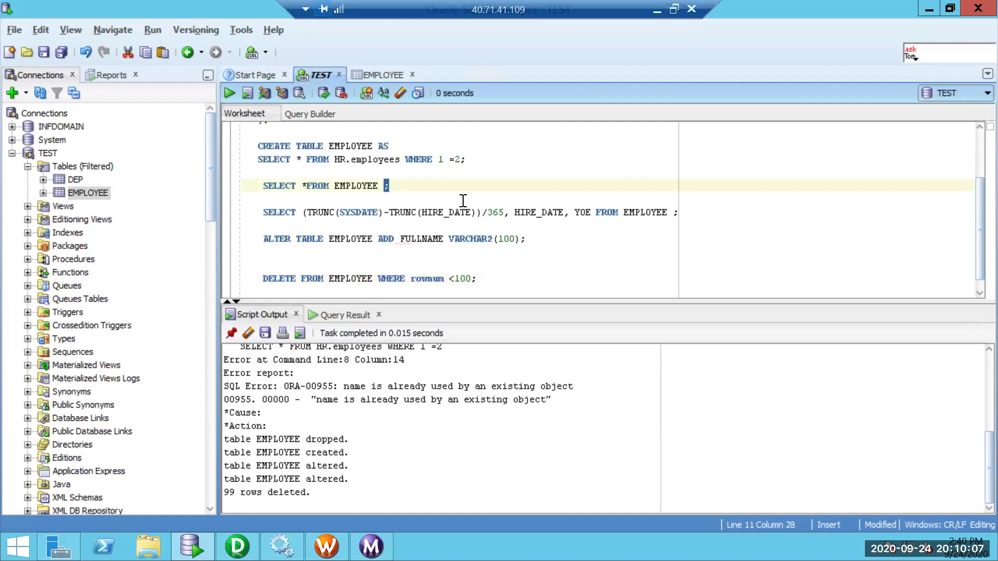
key("Left")
key("ctrl+Return")
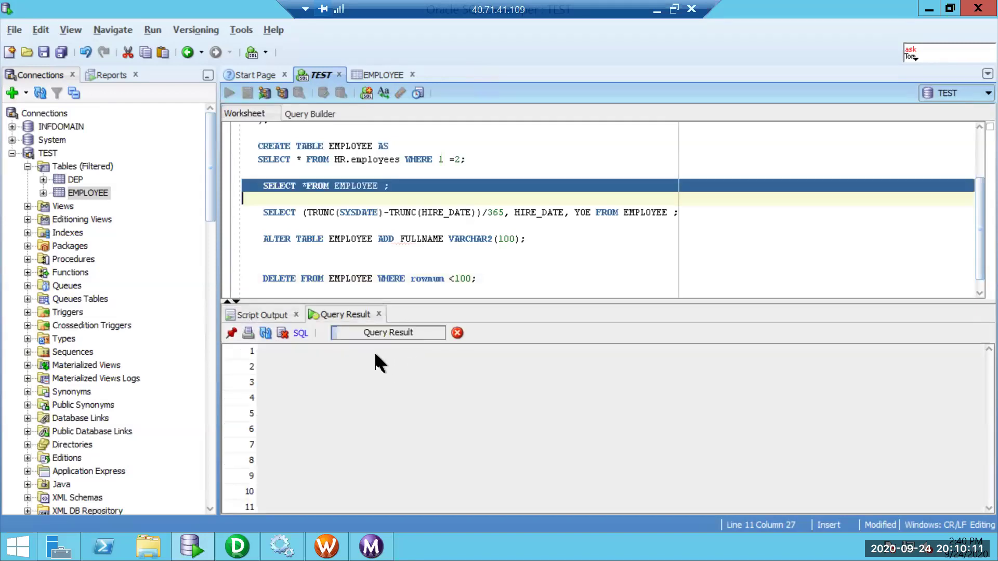
- Sort the query result by FIRST_NAME and check the EMPLOYEE table's constraints before returning to the TEST worksheet
double_click(369, 352)
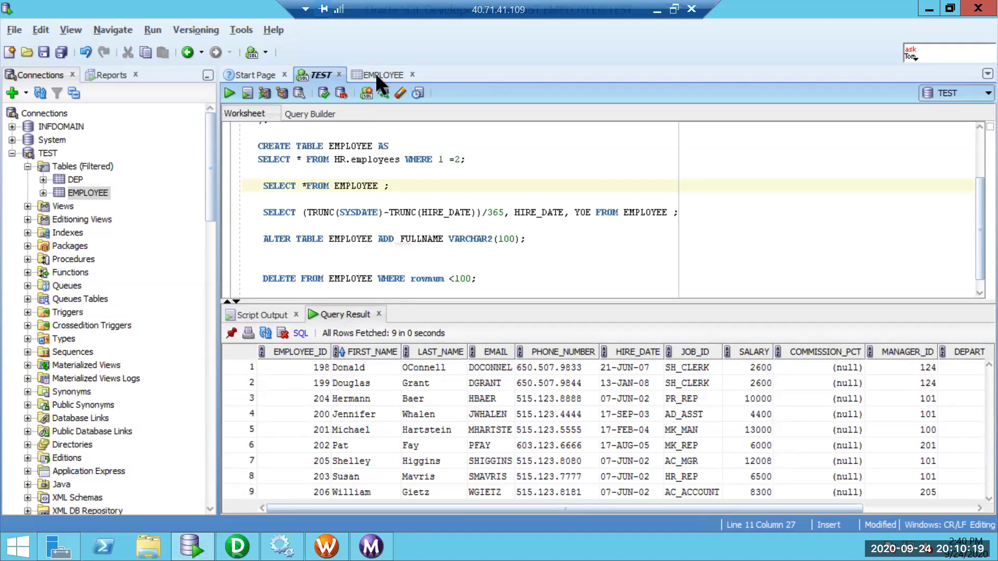
left_click(362, 147, "ctrl")
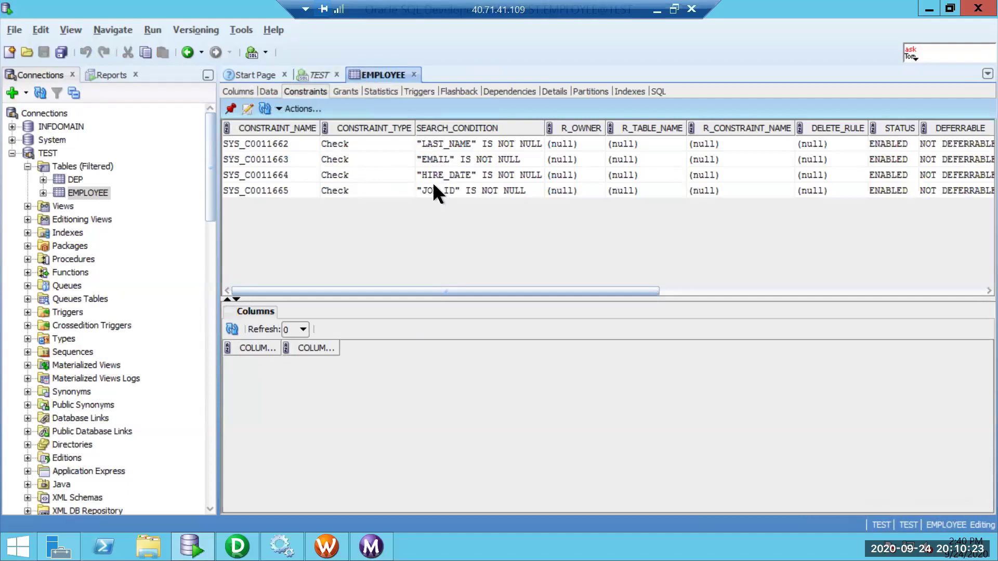
left_click(303, 72)
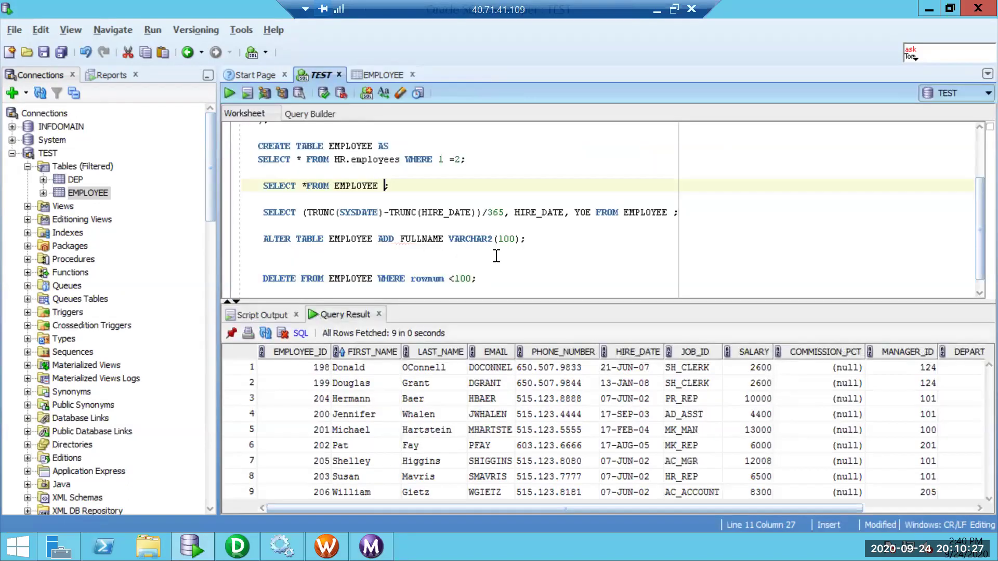
- Add UPDATE EMPLOYEE SET FIRST_NAME = NULL; above the DELETE statement, run it, and commit the change
key("Down")
key("Down")
key("Down")
key("Down")
key("Down")
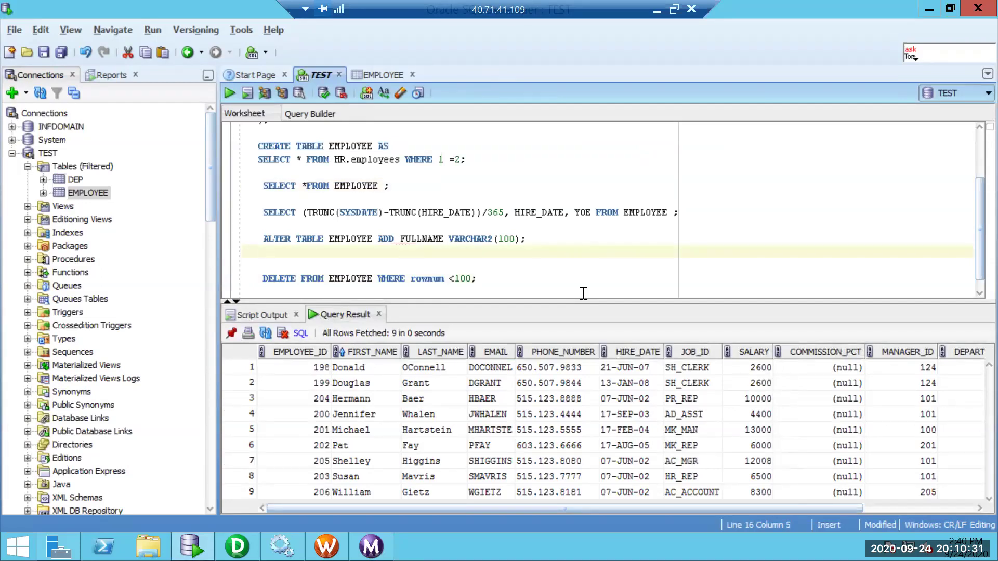
key("Return")
type("UPDATE ")
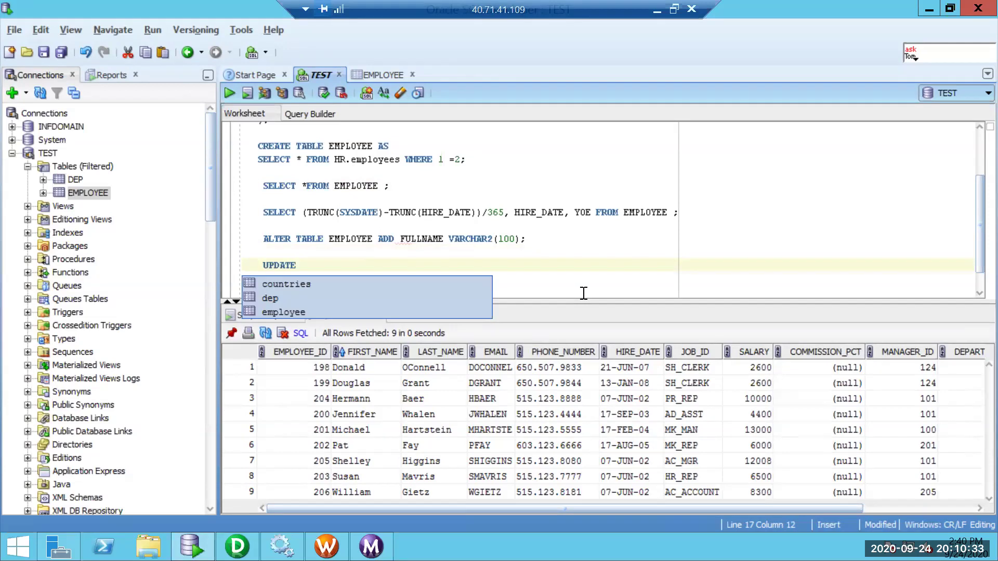
type("EMPLO")
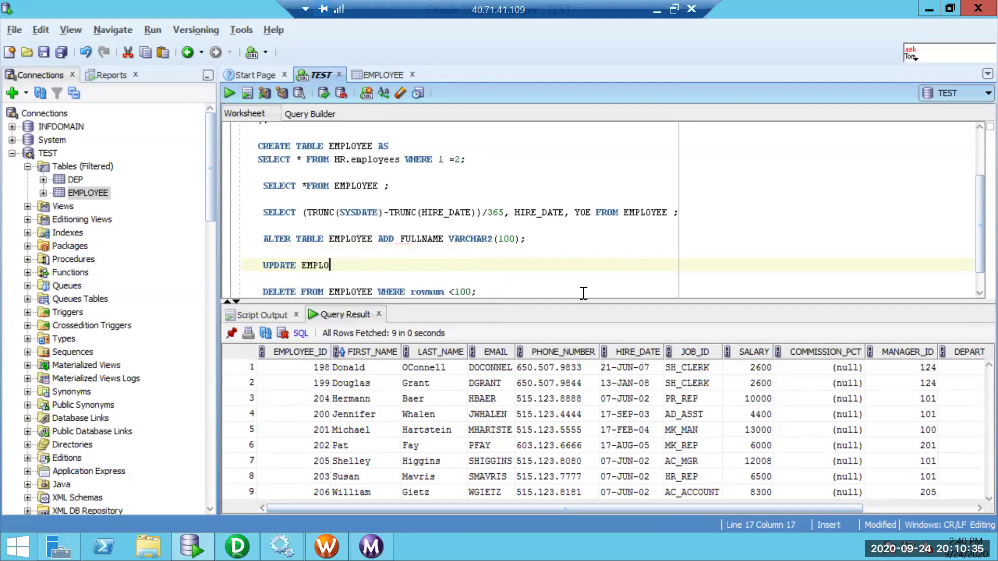
type("YEE SET FIRST_")
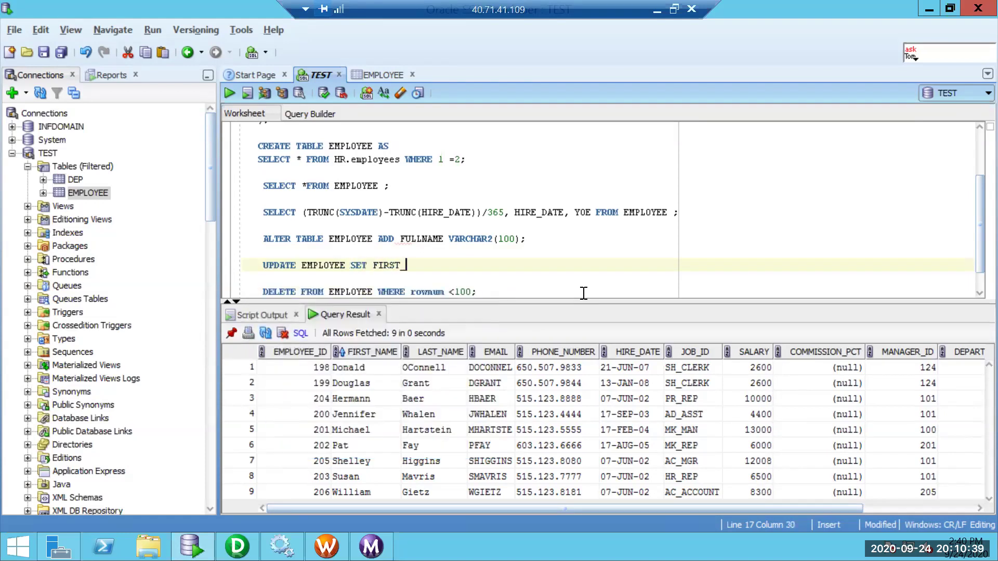
type("NAME")
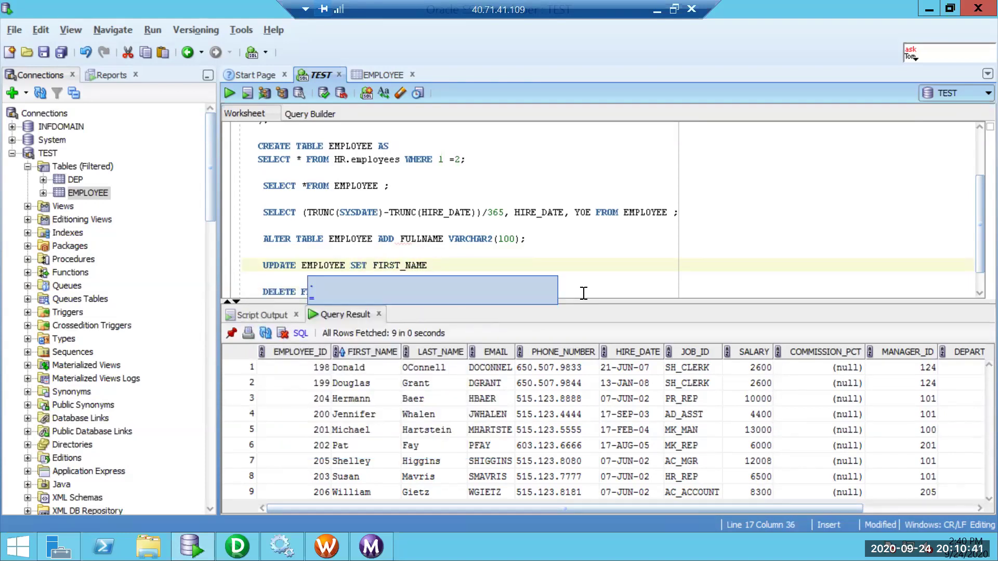
type(" = NULL;")
key("F5")
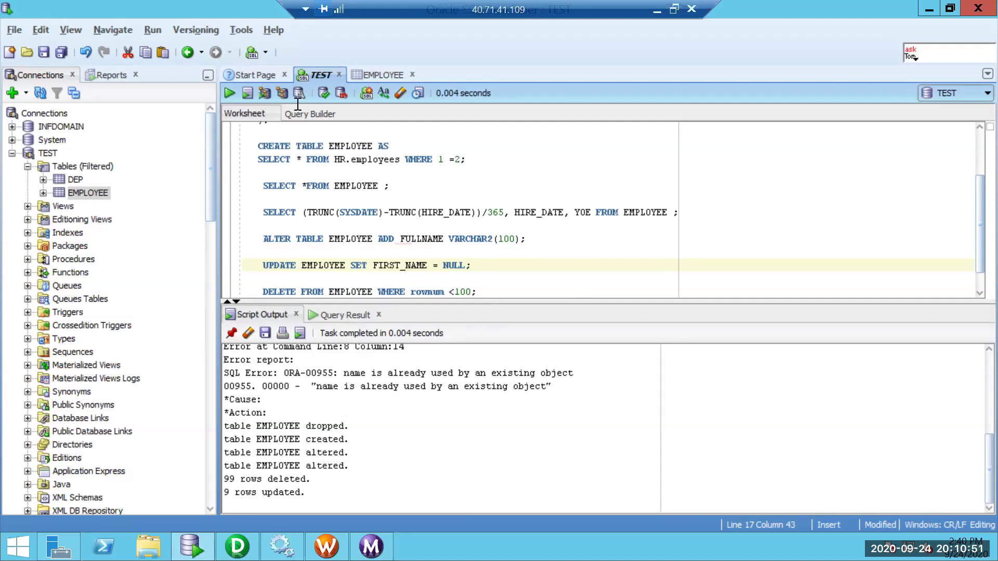
left_click(321, 95)
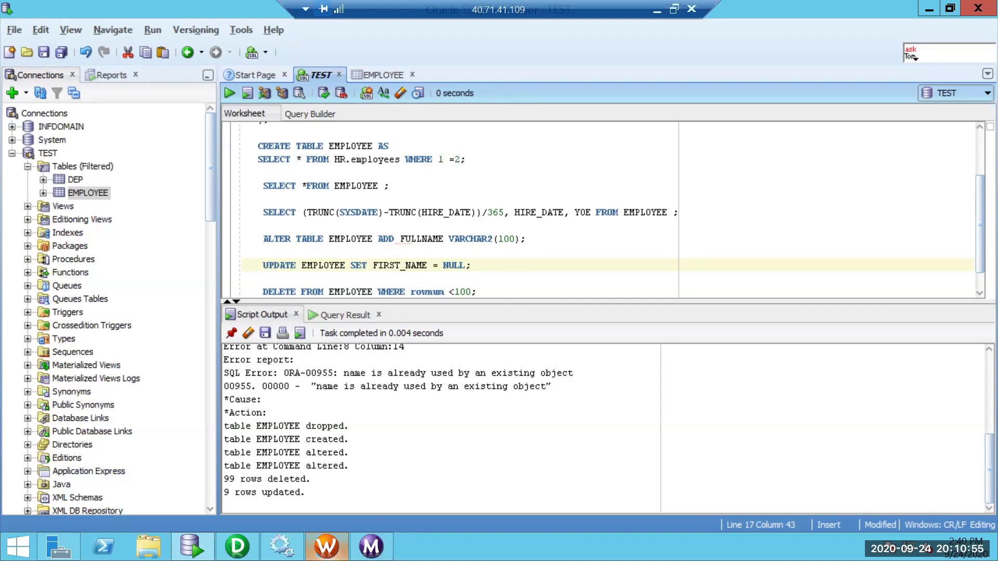
- In Workflow Manager, open the s_m_EXP_TRFN_Customer session and review its Treat source rows as setting and the EMPLOYEE target's writer configuration
left_click(326, 547)
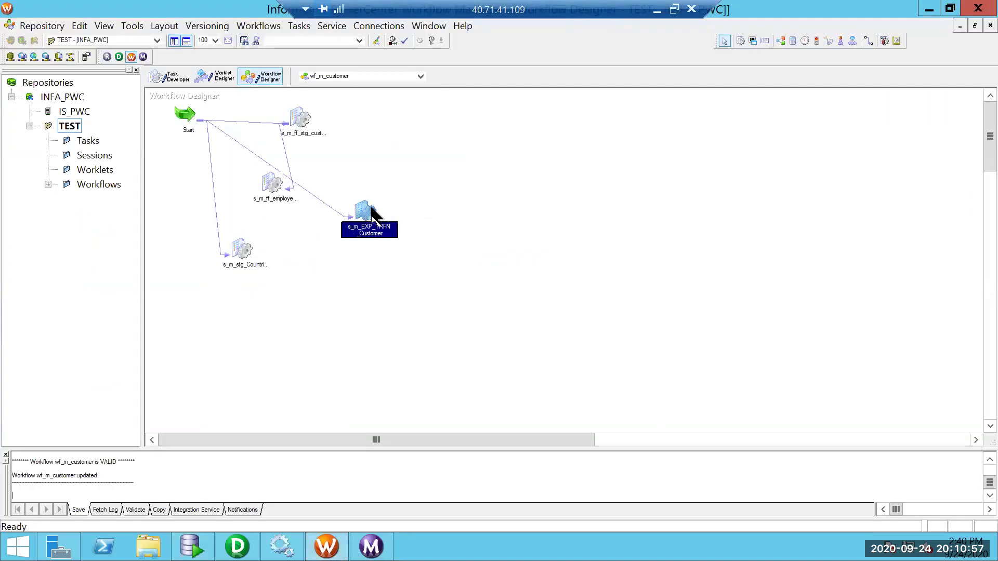
double_click(372, 210)
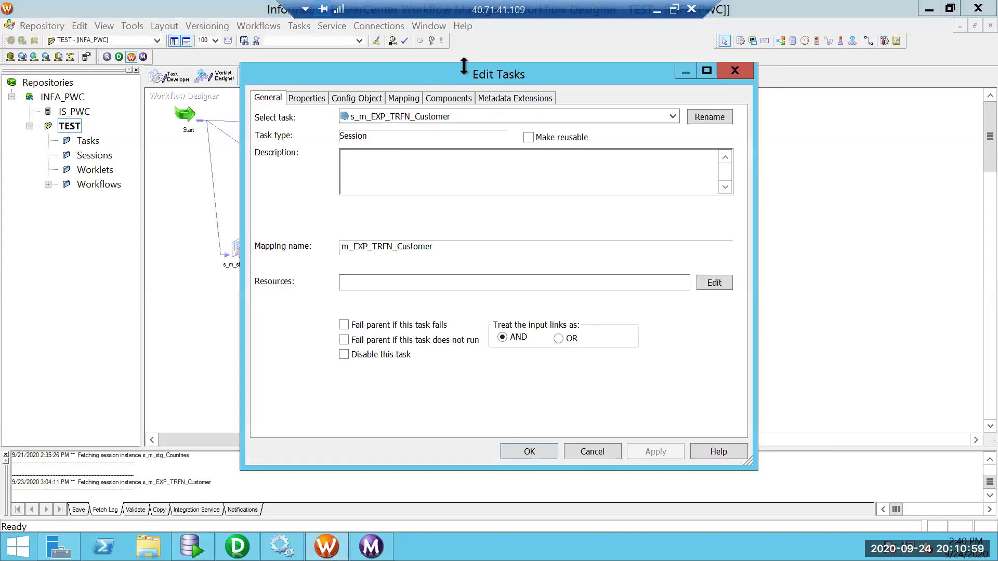
double_click(441, 68)
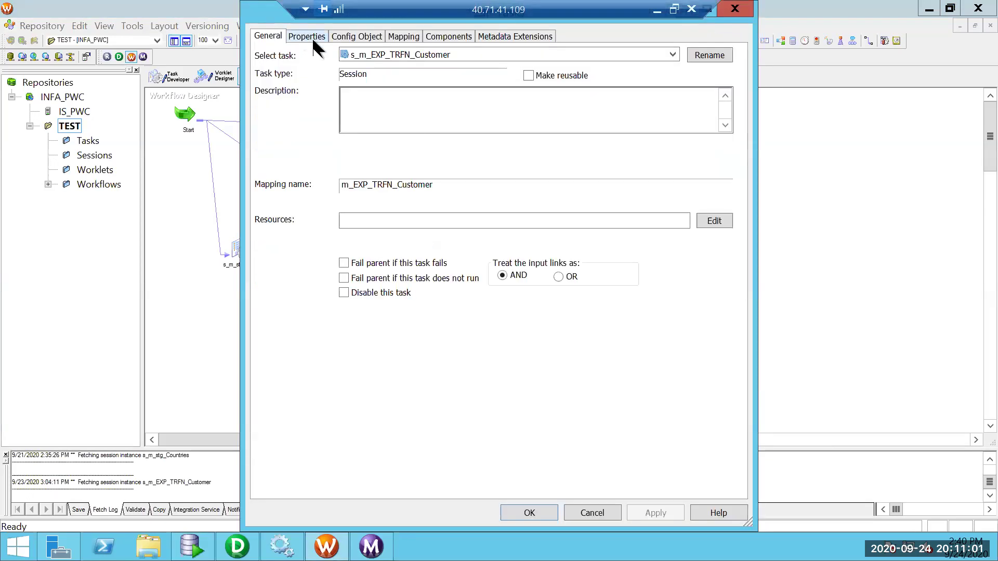
left_click(310, 36)
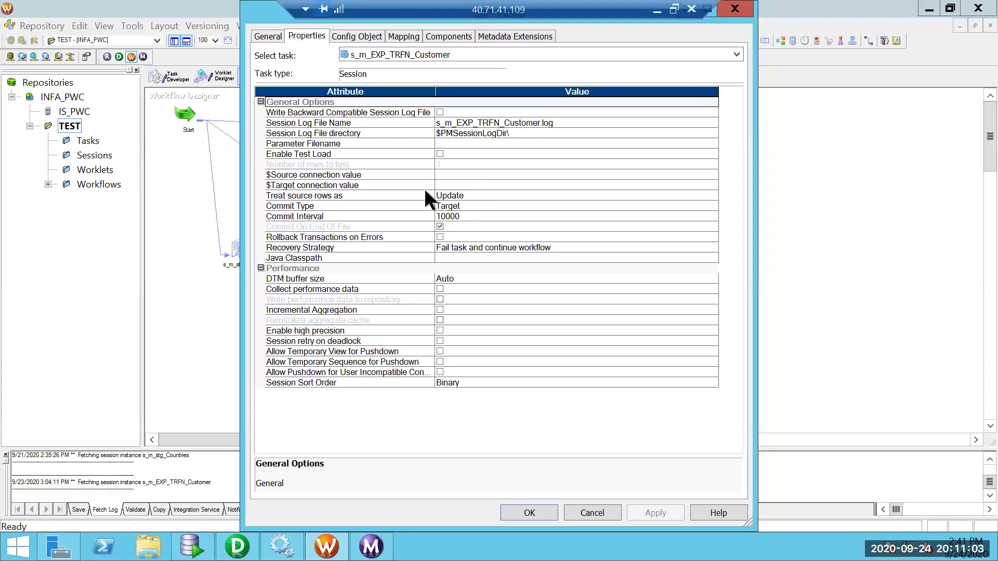
left_click(400, 39)
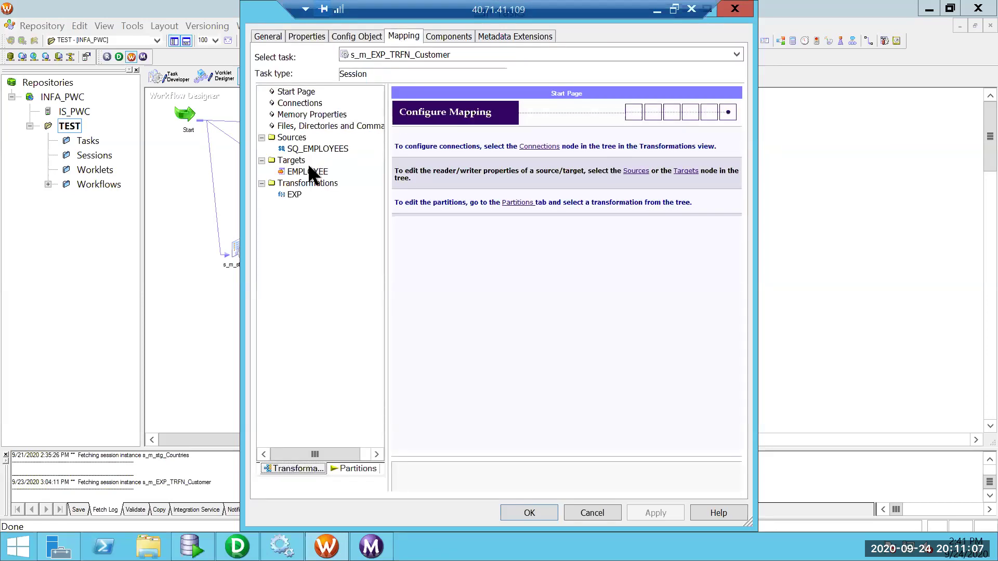
left_click(308, 171)
left_click(399, 108)
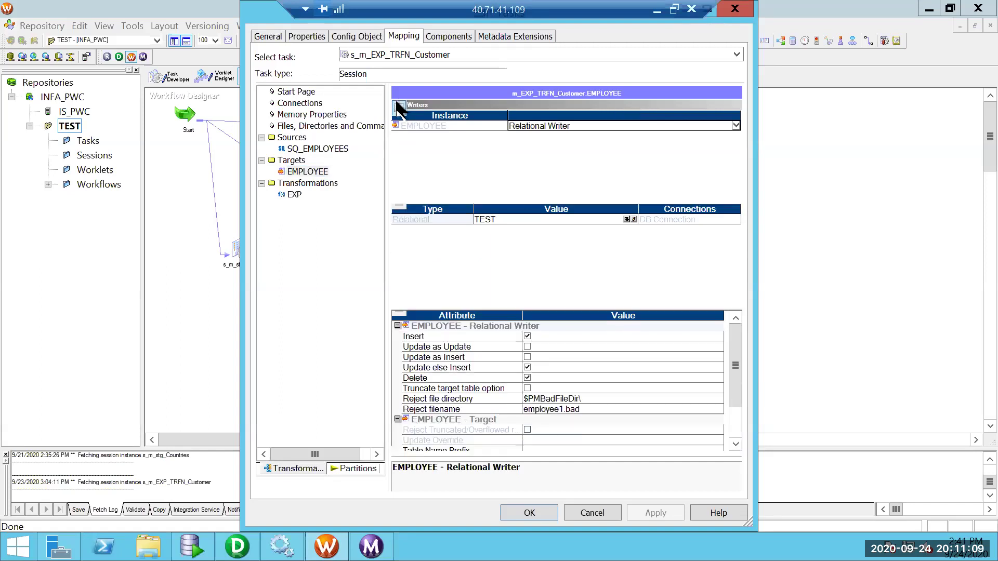
- Examine the EMPLOYEE target's Update as Update, Update as Insert, and Update else Insert options, then close the session settings
left_click(491, 284)
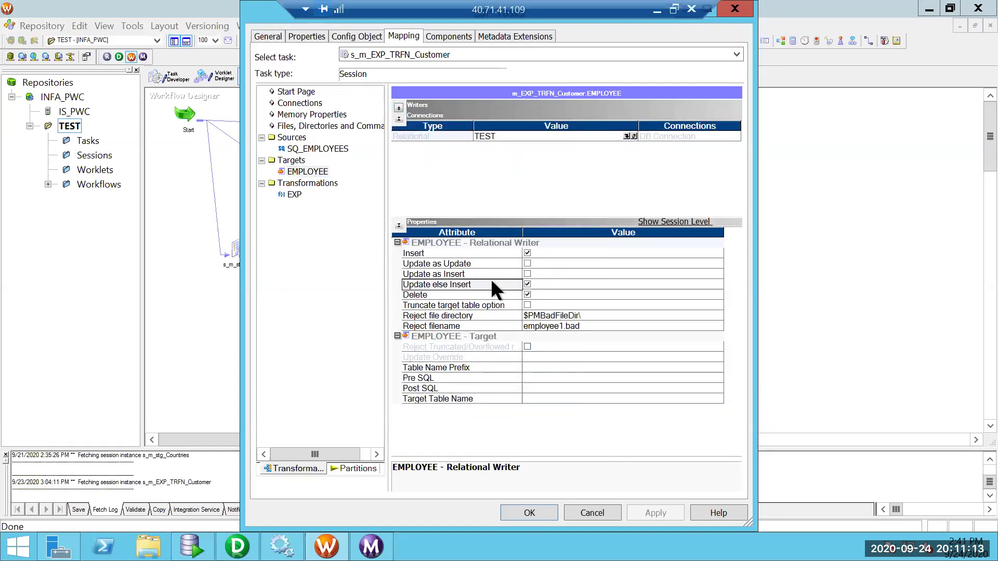
left_click(484, 264)
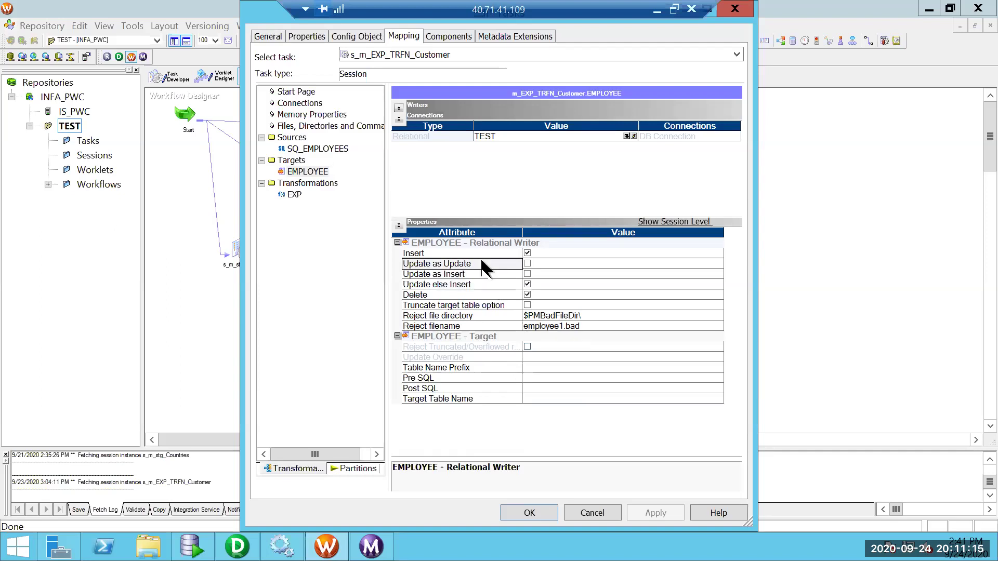
left_click(486, 273)
left_click(488, 284)
left_click(481, 264)
left_click(538, 265)
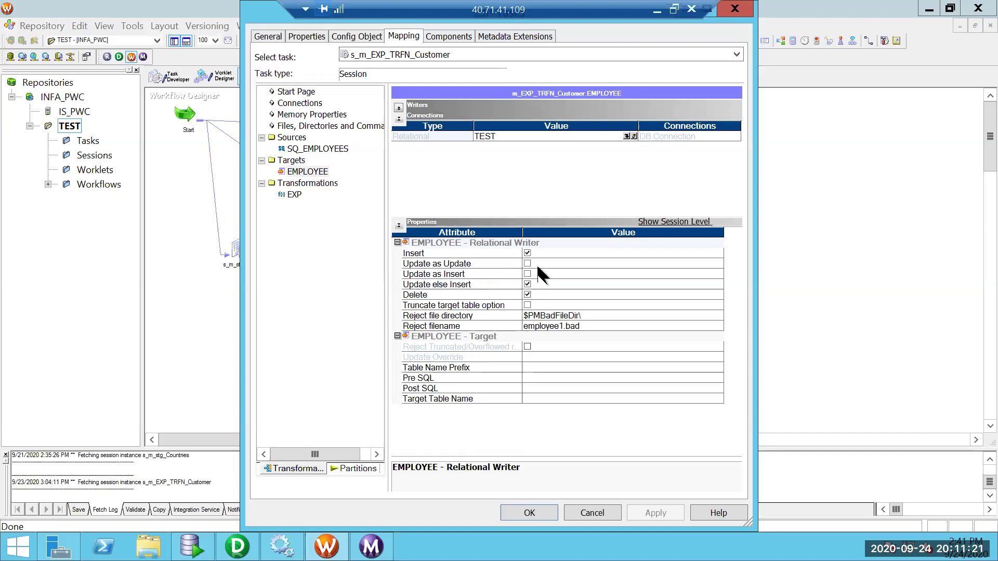
left_click(496, 278)
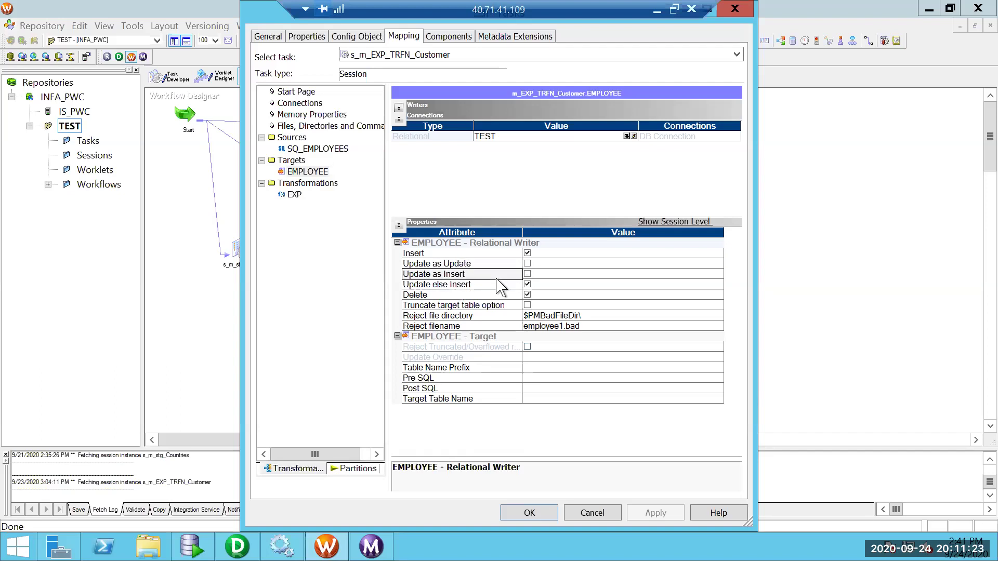
left_click(477, 283)
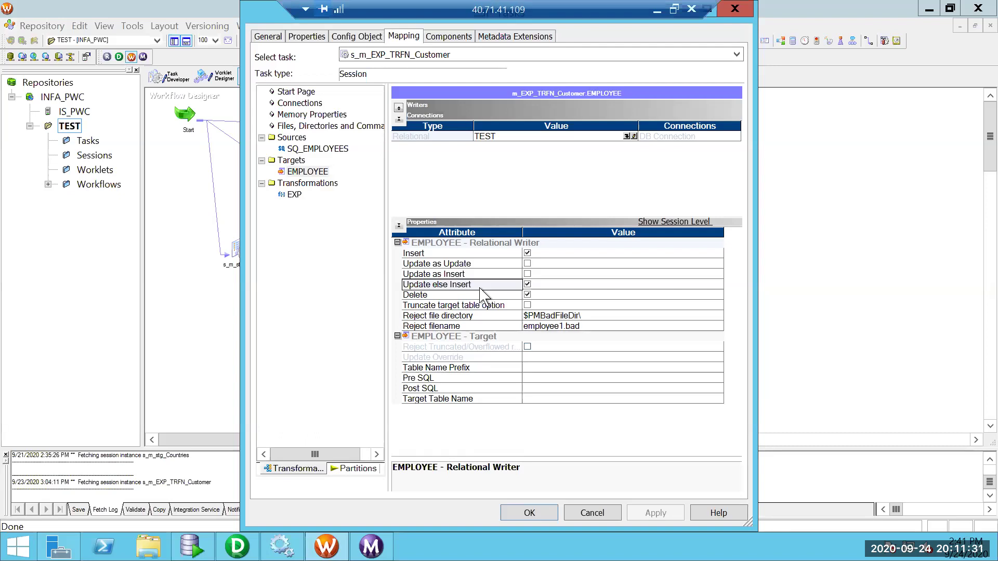
left_click(529, 513)
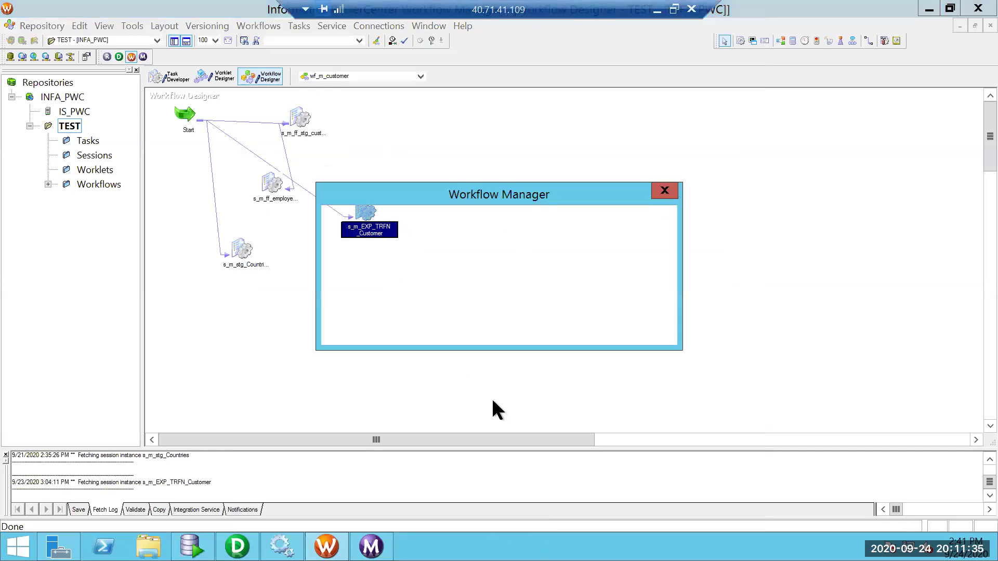
left_click(614, 325)
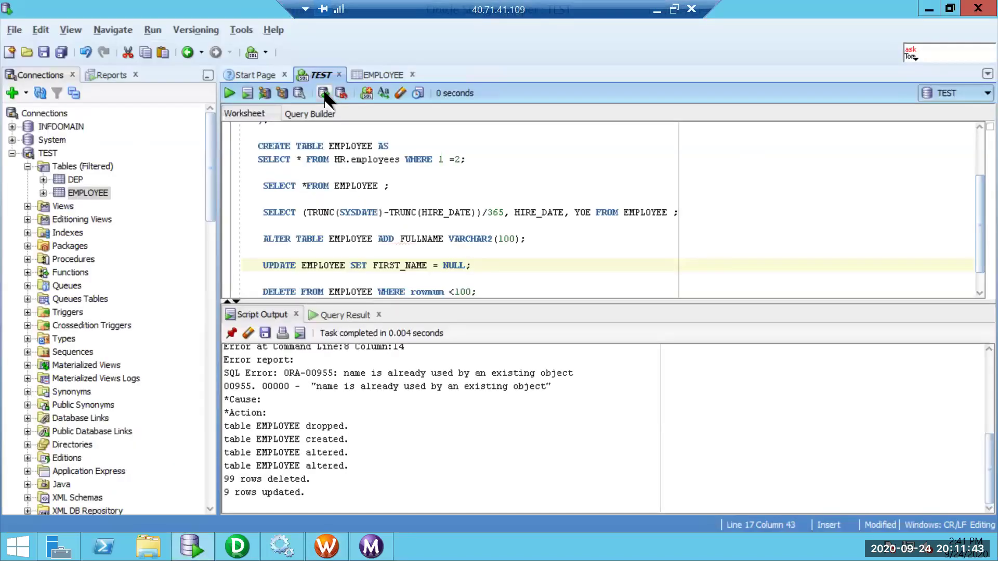
- Rerun the SELECT statement on EMPLOYEE in SQL Developer to check the FIRST_NAME values
left_click(317, 185)
key("ctrl+Return")
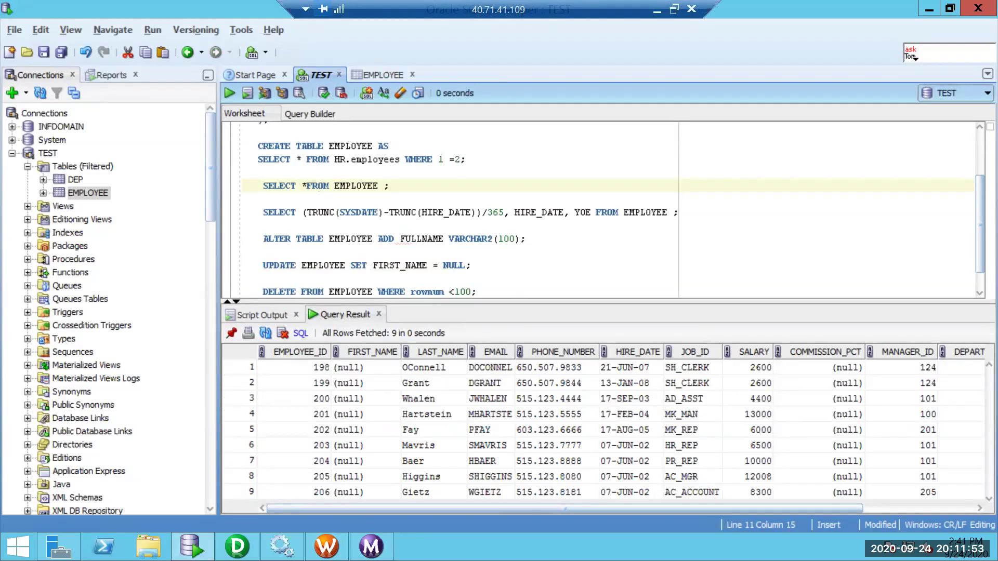
- Back in Workflow Manager, start the s_m_EXP_TRFN_Customer task with the Update else Insert configuration
left_click(327, 546)
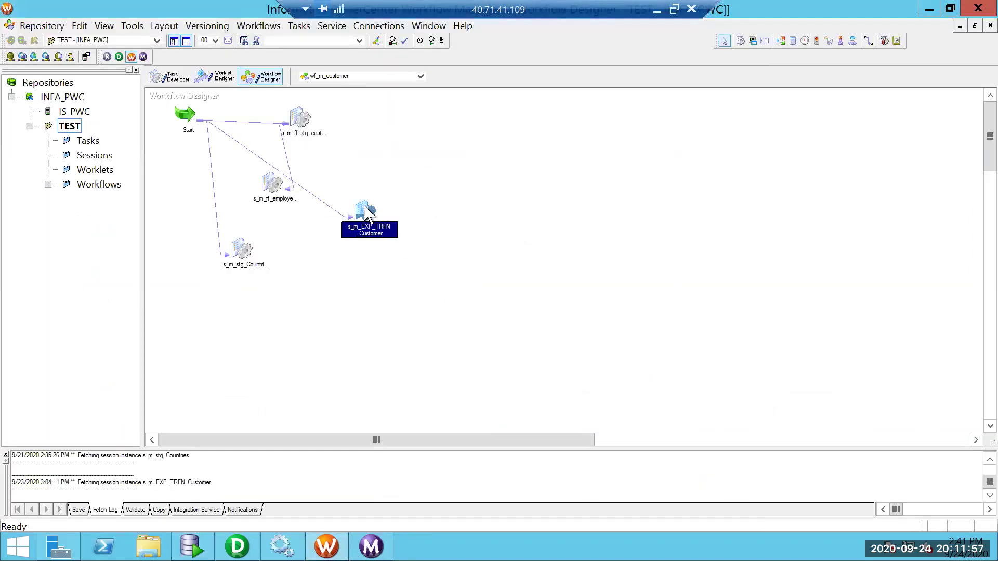
right_click(365, 209)
left_click(397, 415)
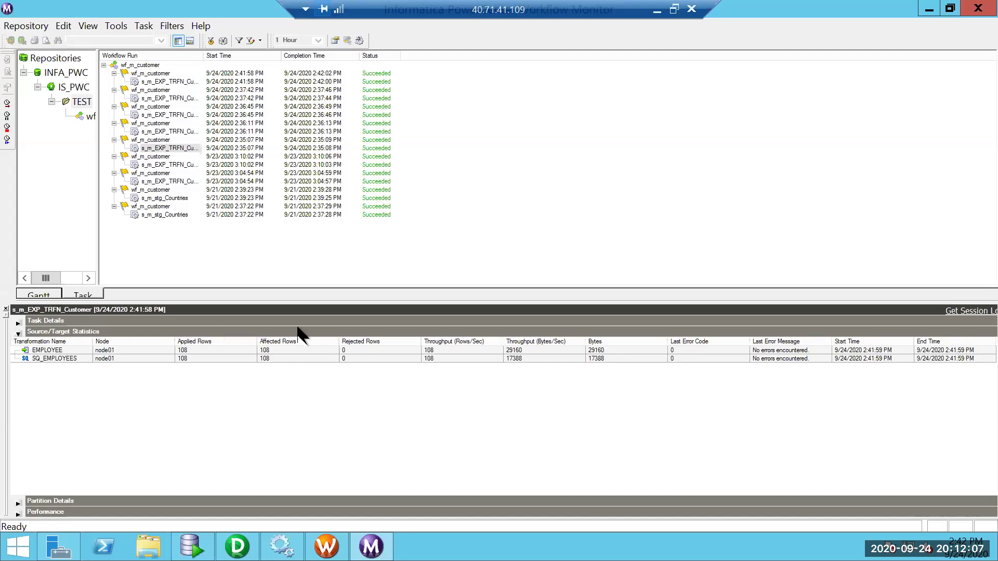
- Open the latest s_m_EXP_TRFN_Customer session log full screen and examine the EMPLOYEE load summary for inserted and updated rows
left_click(978, 311)
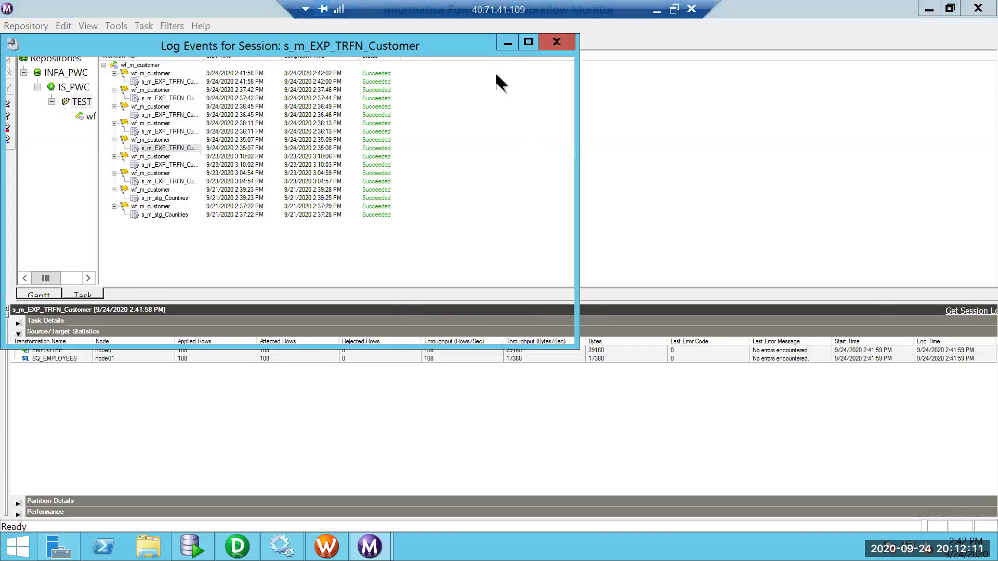
key("super+Up")
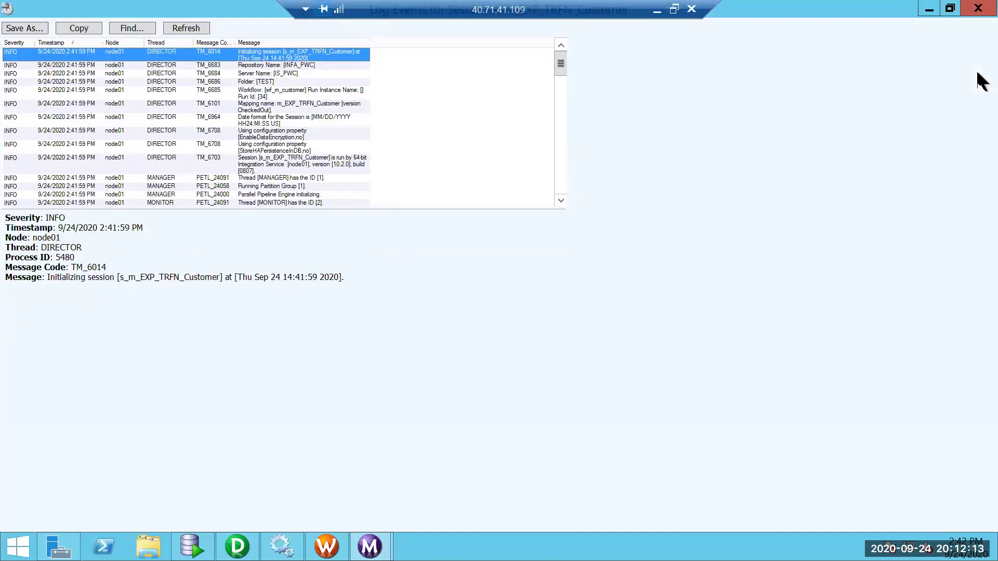
scroll(977, 412, "down", 1)
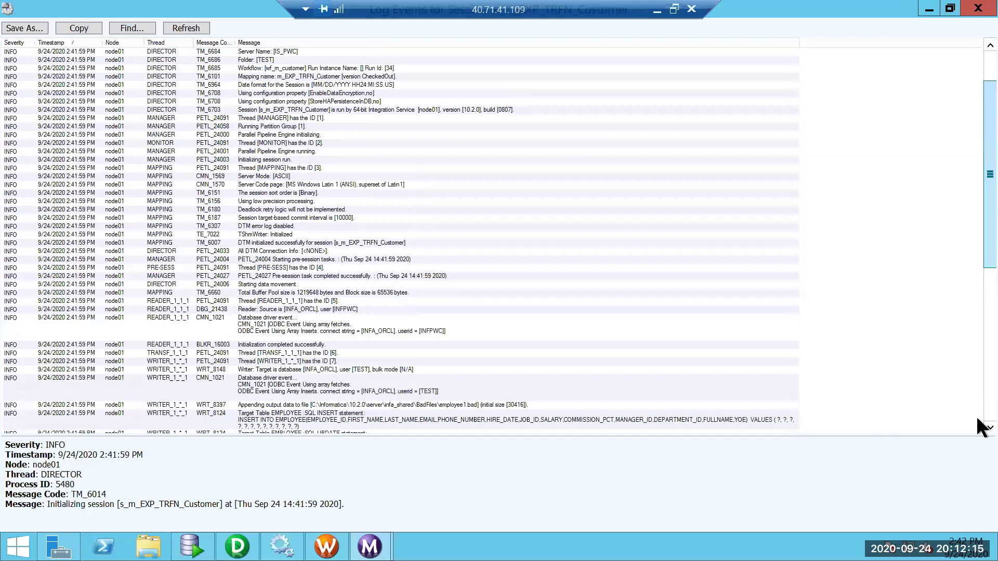
scroll(980, 416, "down", 10)
scroll(509, 262, "down", 5)
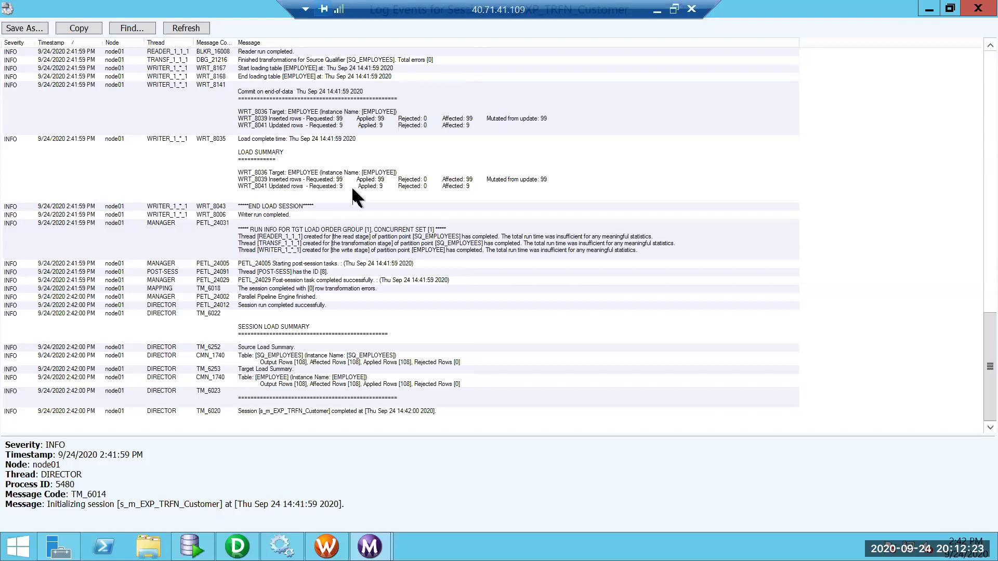
- Switch to SQL Developer, rerun the SELECT statement on EMPLOYEE, and sort the results by FIRST_NAME in ascending, then descending order
left_click(192, 546)
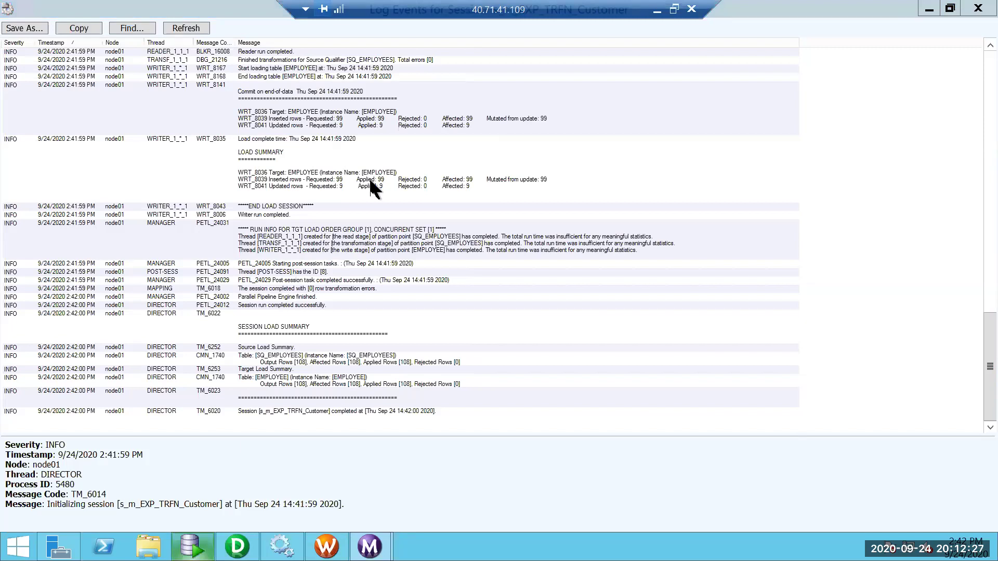
key("ctrl+Return")
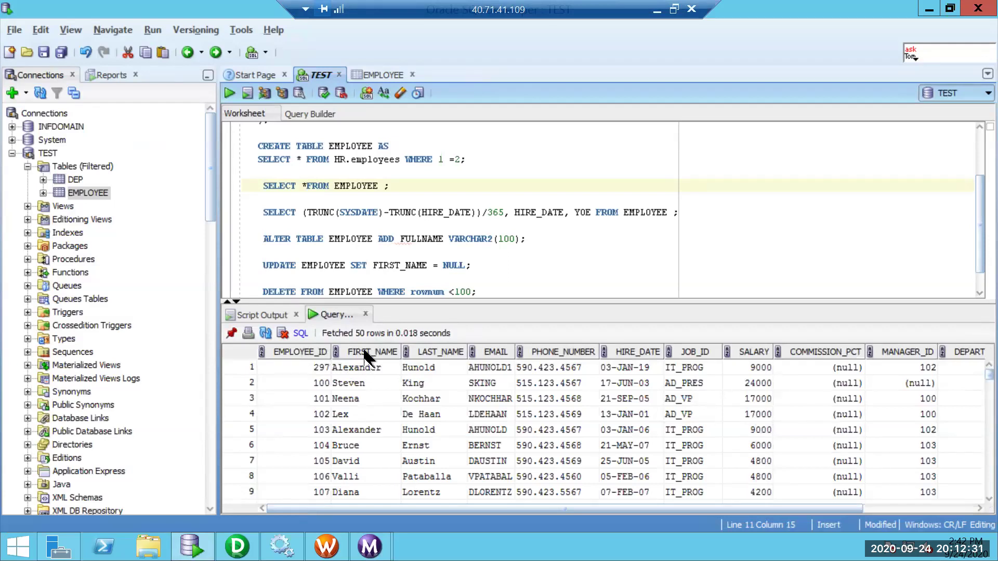
left_click(366, 358)
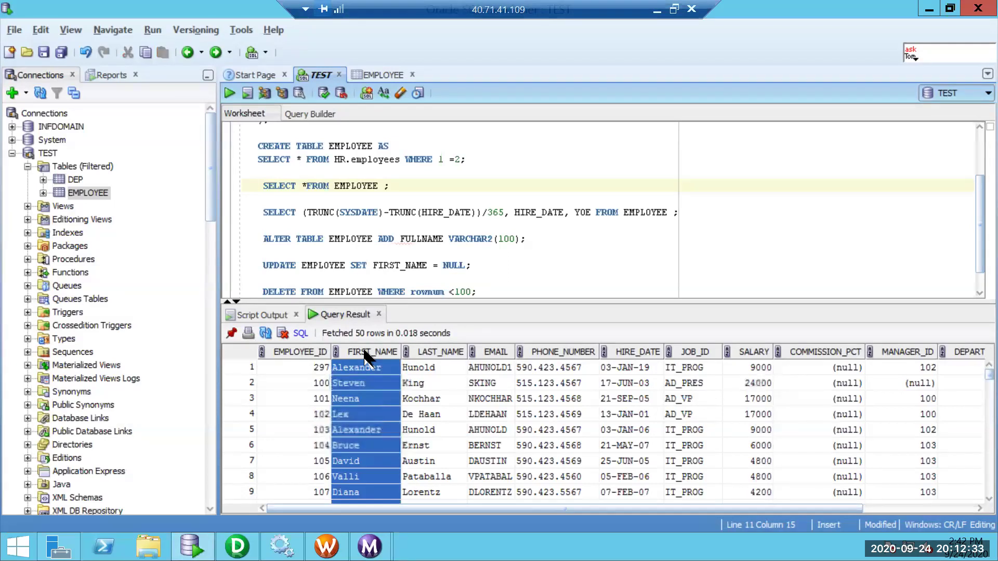
left_click(368, 358)
left_click(365, 358)
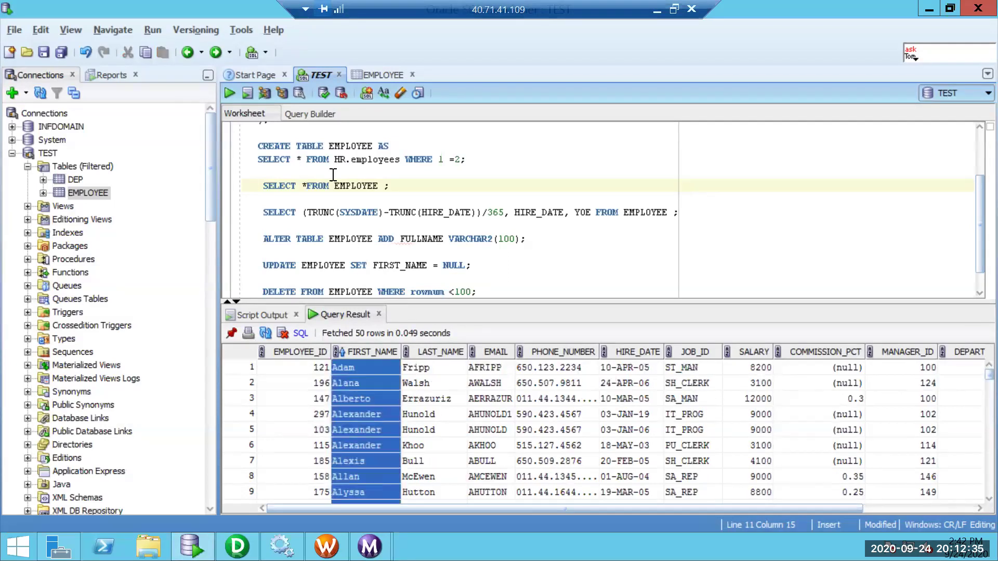
- Count the rows in the EMPLOYEE query result and dismiss the row count
right_click(344, 401)
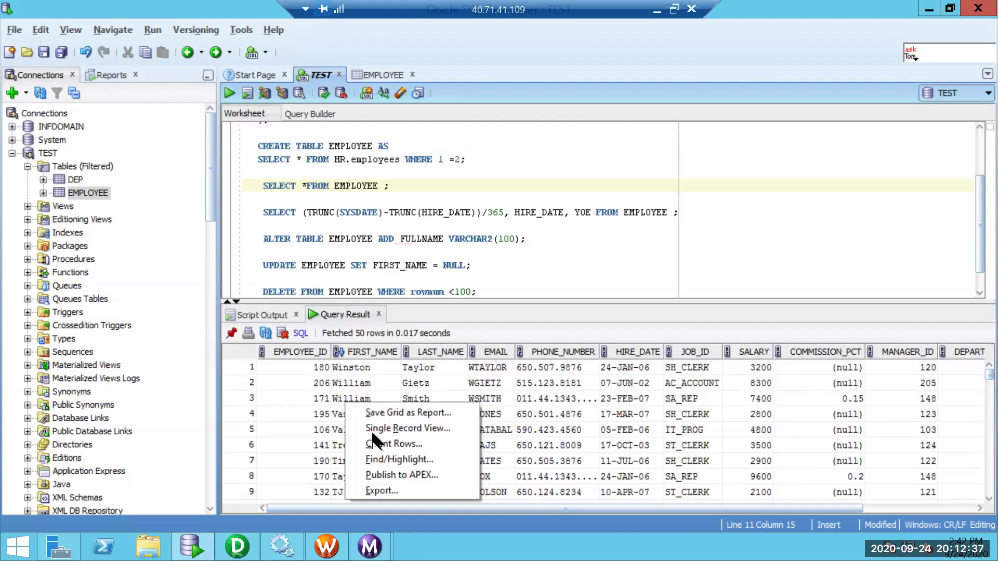
left_click(373, 445)
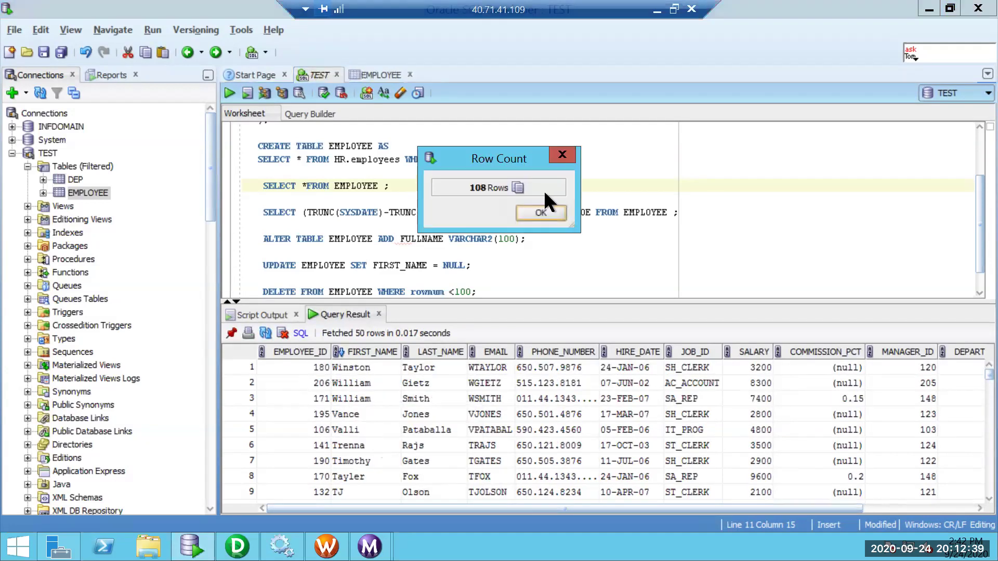
left_click(542, 209)
- Add the condition WHERE FIRST_NAME IS NULL to the EMPLOYEE SELECT statement and run it
left_click(379, 186)
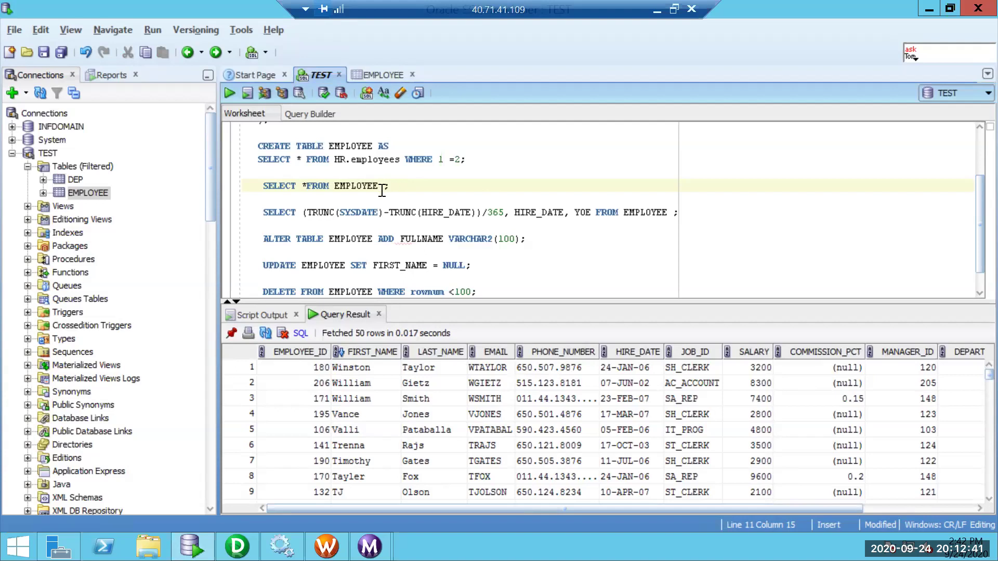
type("WHERE  ")
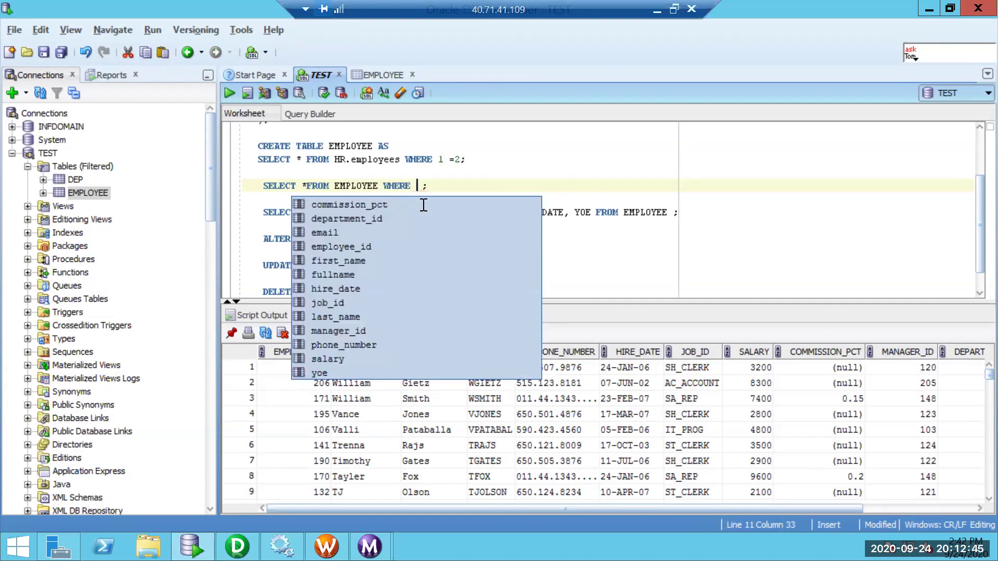
type("FIRST_NAME IS NULL")
key("ctrl+Return")
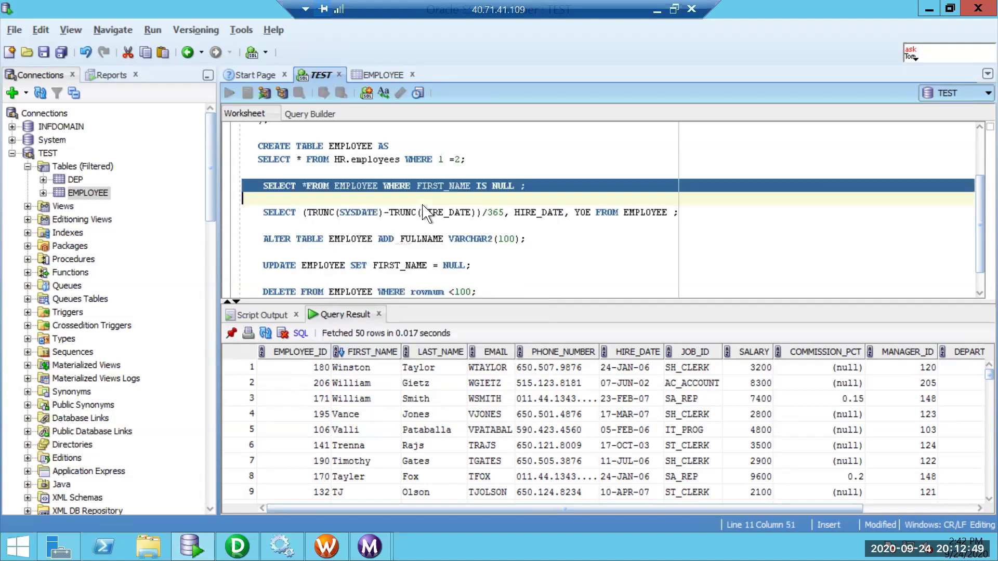